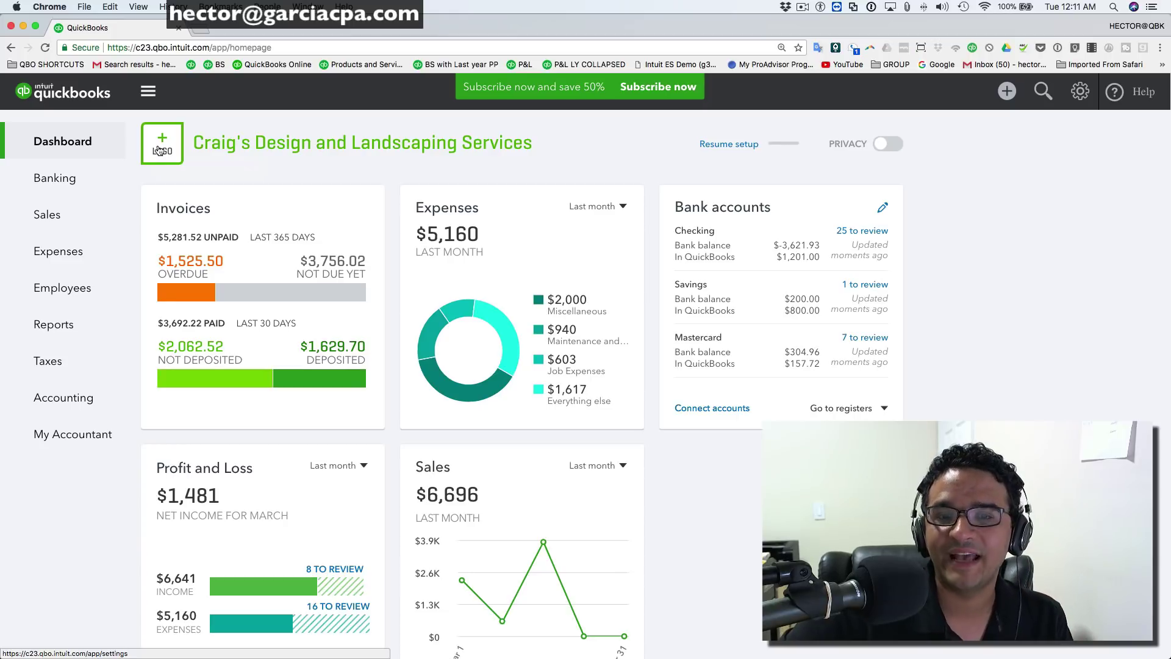
# Open the Profit and Loss report, dismiss its customization tour, and review the income, cost of goods sold, expenses and other expenses sections
pyautogui.click(65, 324)
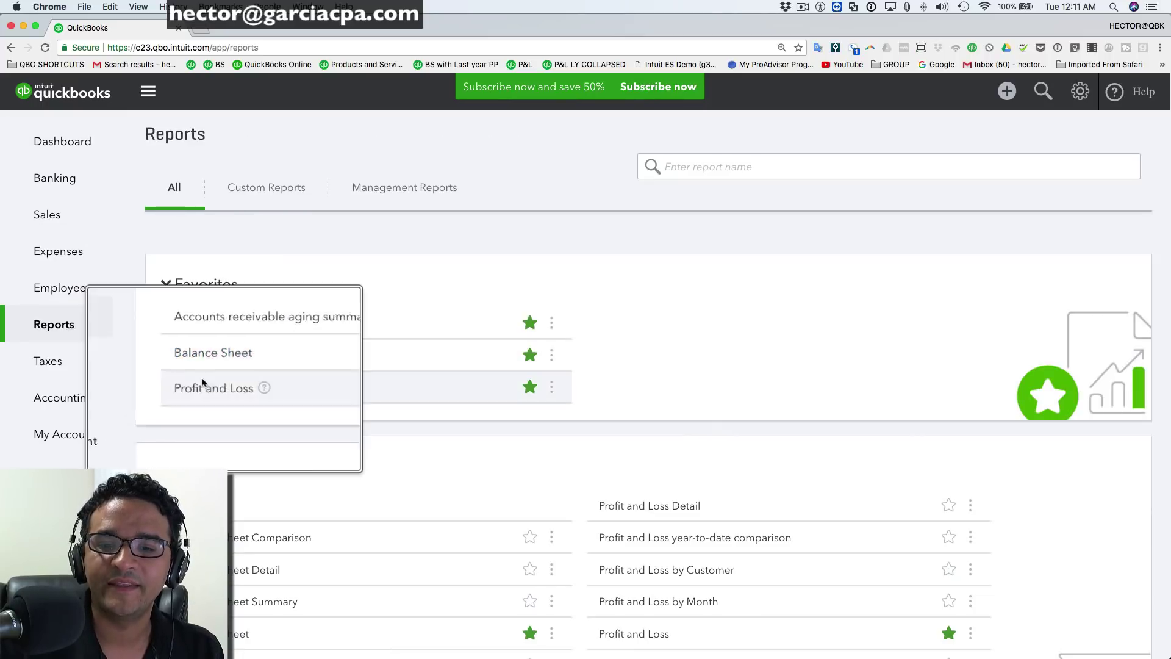
pyautogui.click(222, 386)
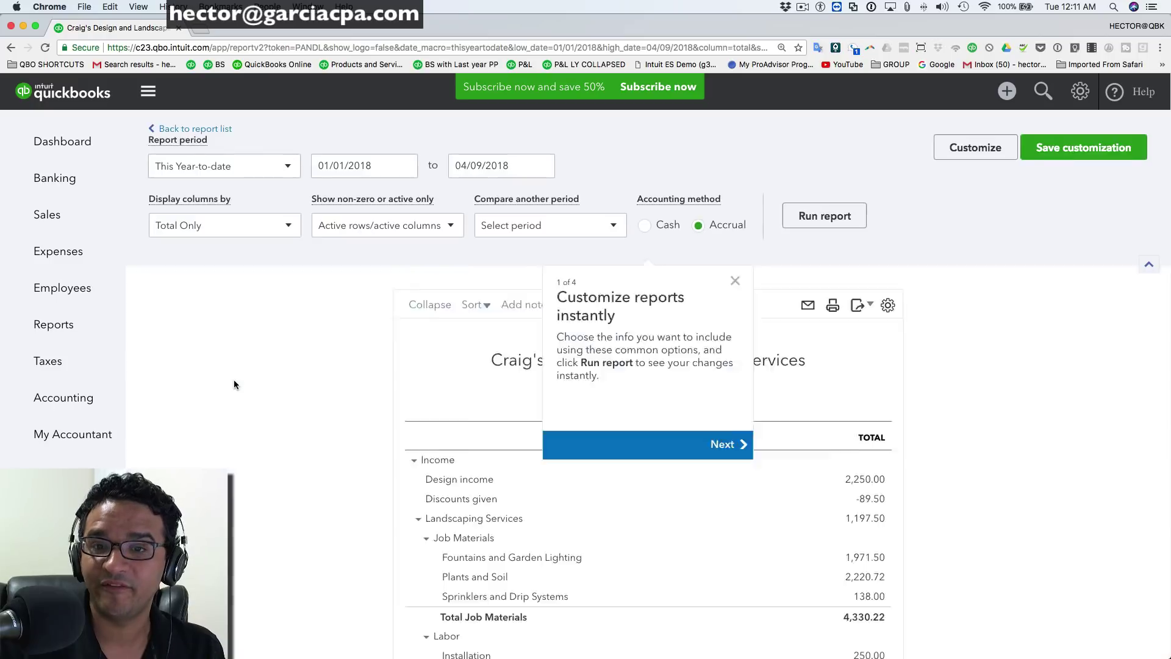
pyautogui.scroll(-3, 238, 379)
pyautogui.click(737, 116)
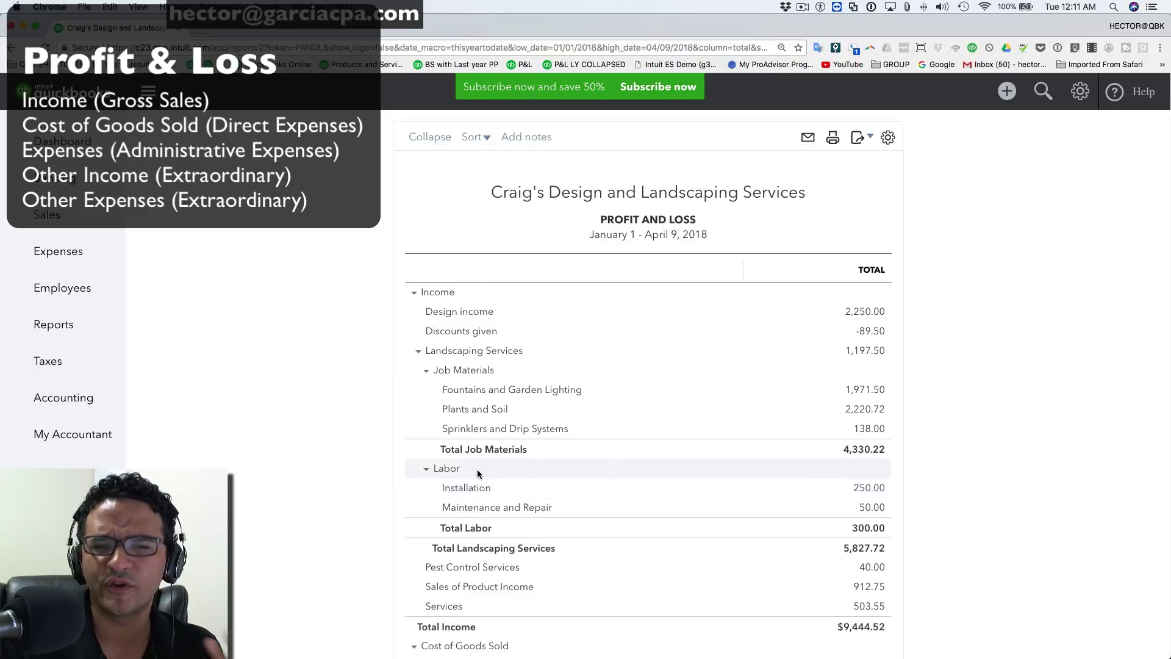
pyautogui.scroll(-6, 477, 476)
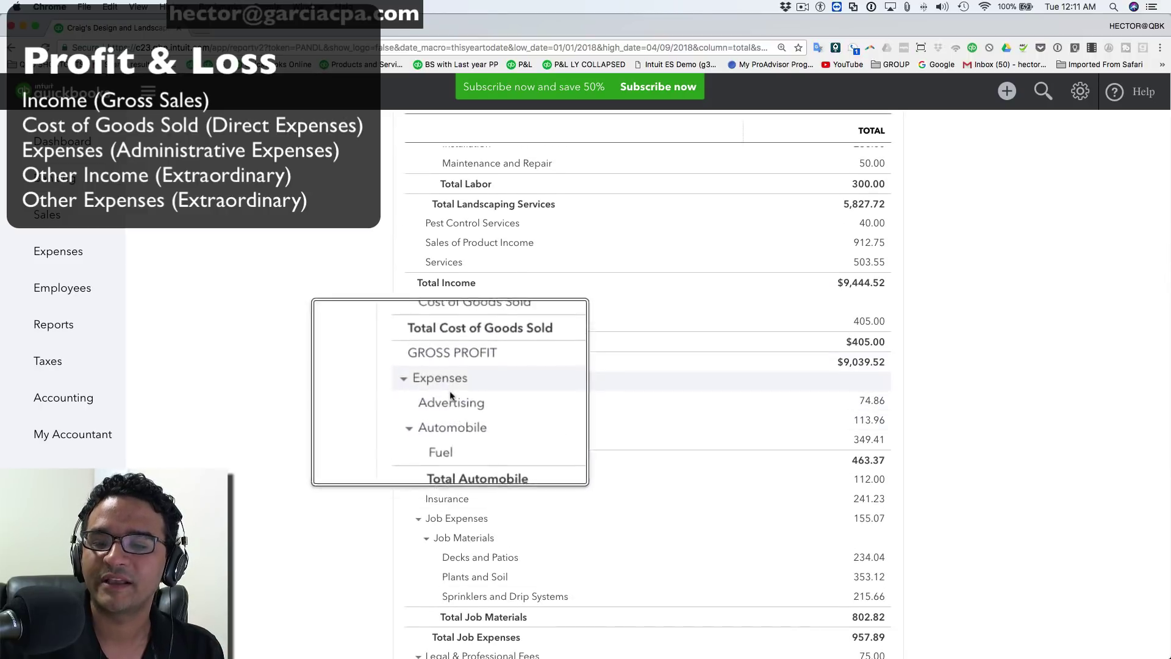
pyautogui.scroll(-1, 466, 430)
pyautogui.scroll(-7, 781, 455)
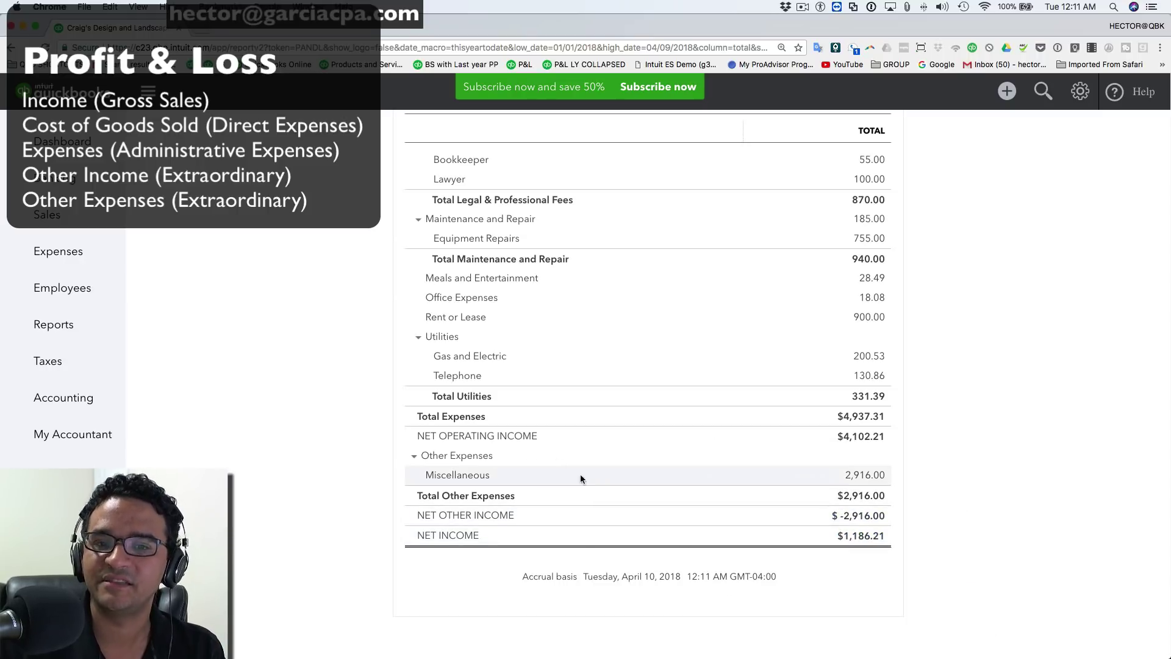
# Open the Balance Sheet report and examine its bank, accounts receivable, other current and fixed asset sections
pyautogui.click(64, 325)
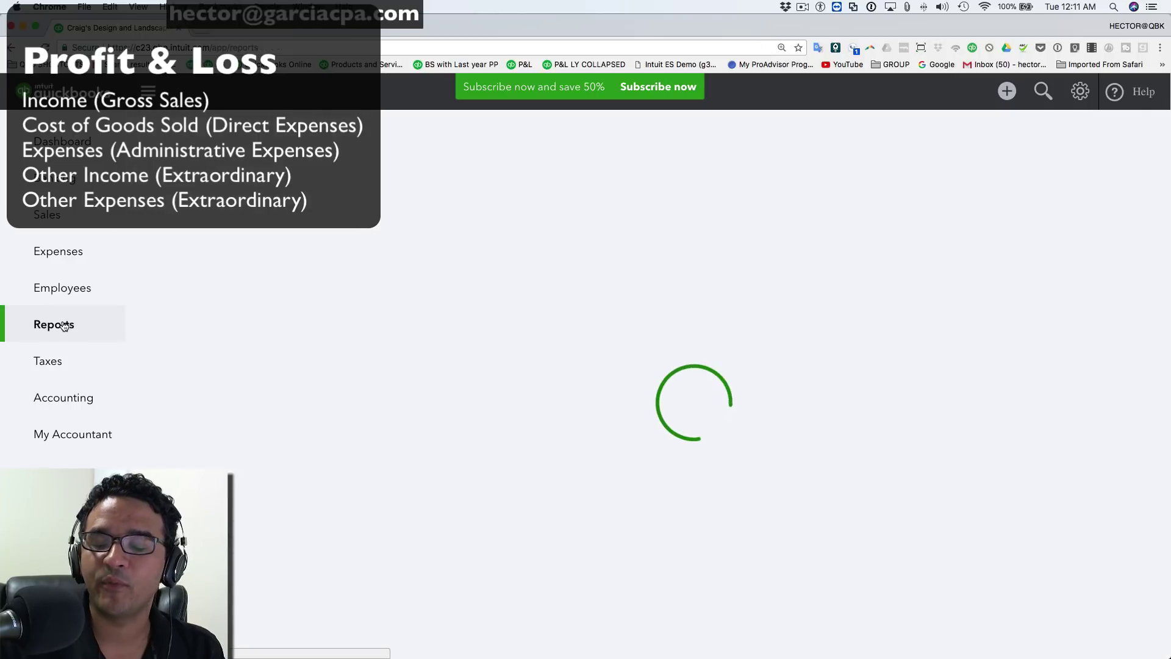
pyautogui.scroll(-1, 207, 351)
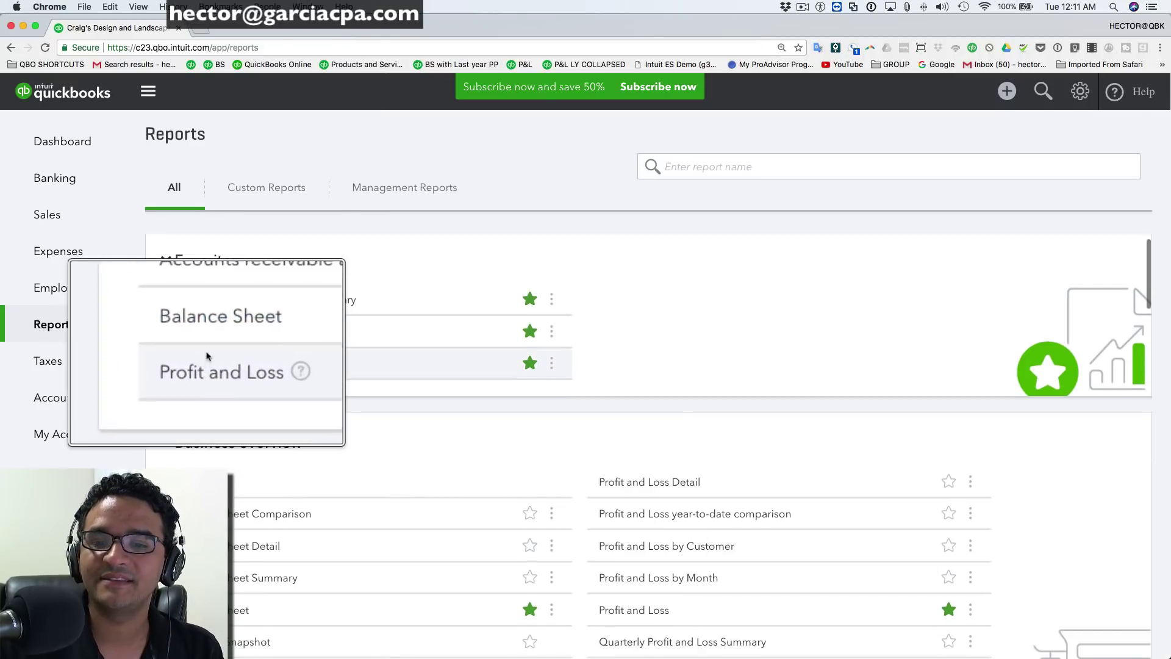
pyautogui.click(205, 331)
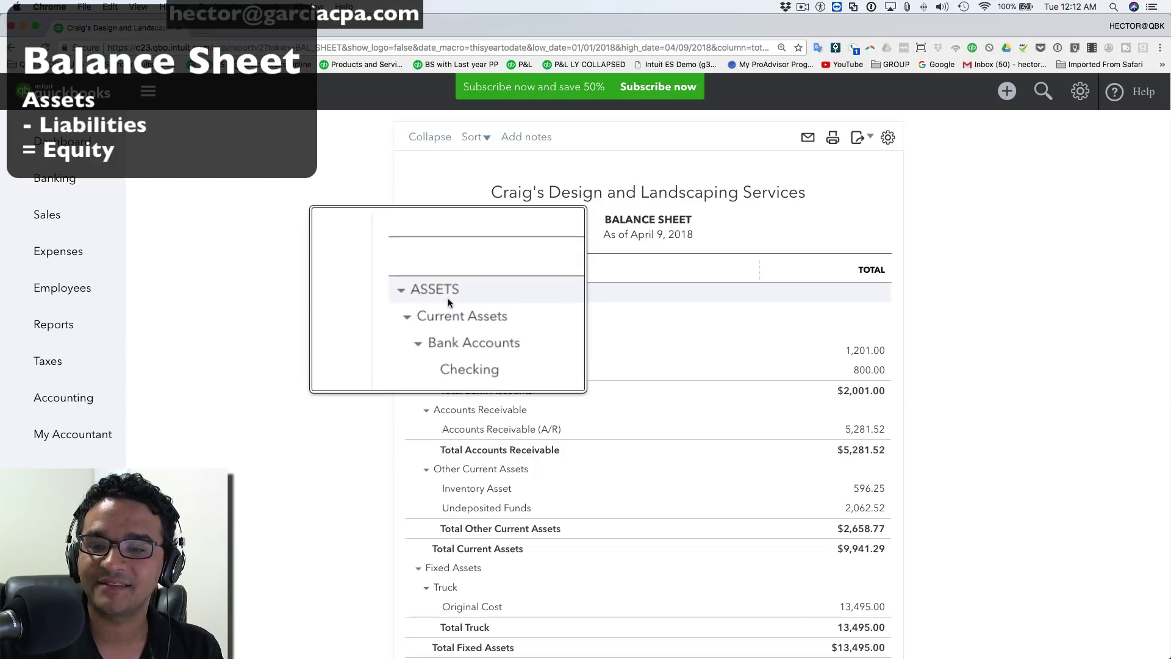
pyautogui.scroll(-5, 458, 338)
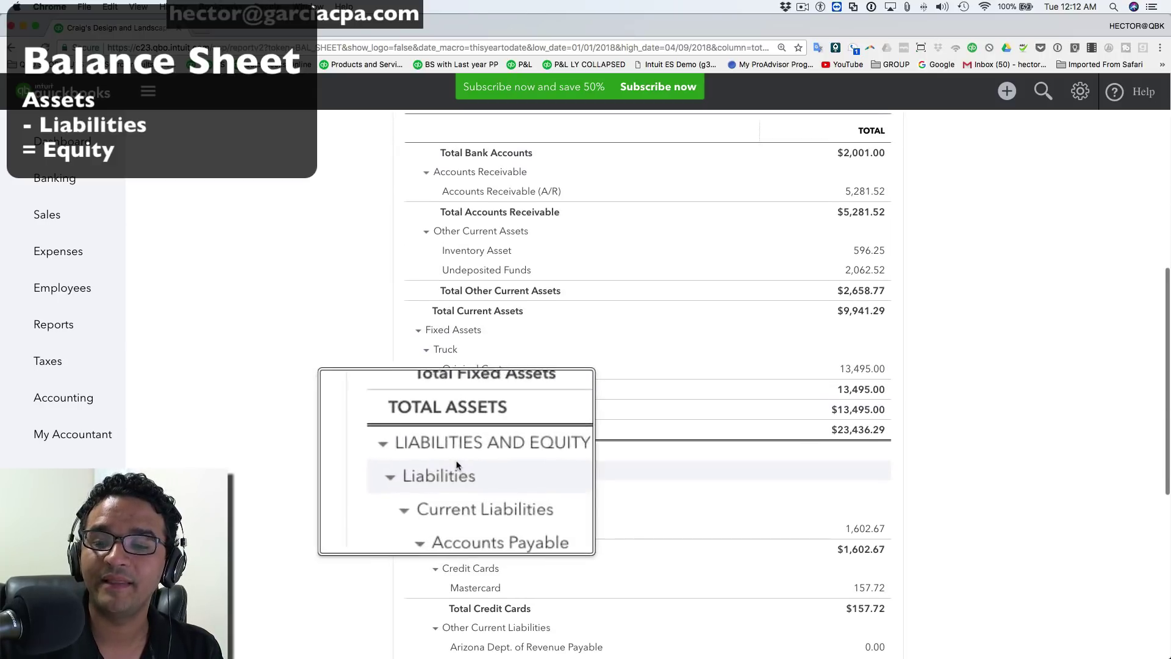
pyautogui.scroll(-6, 457, 467)
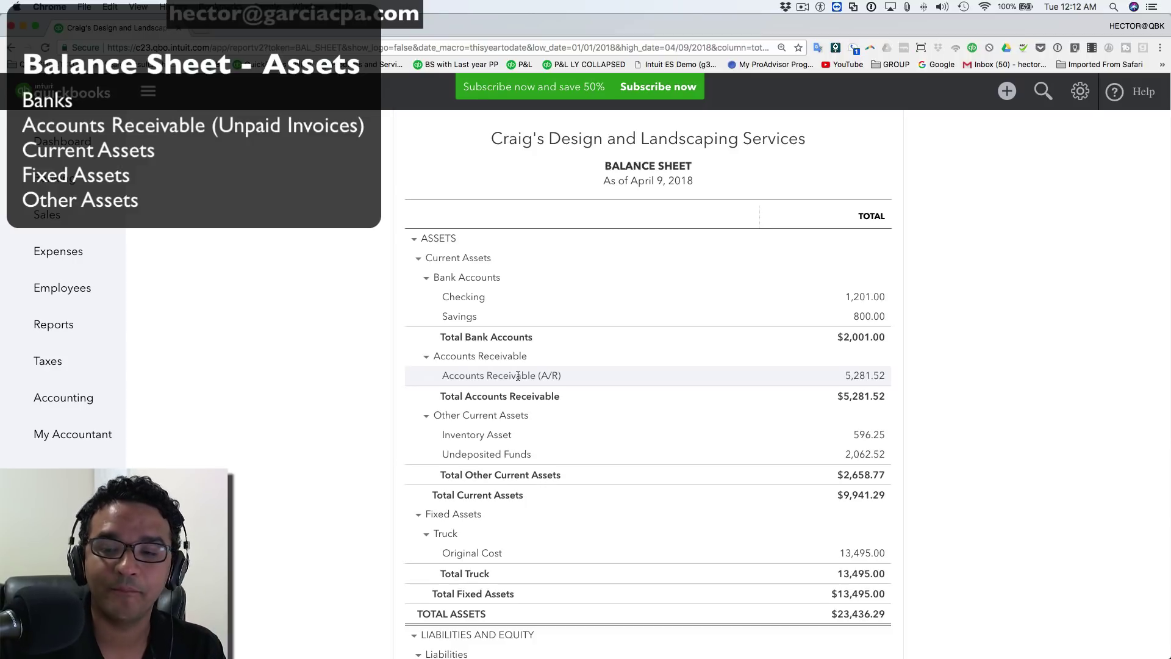
pyautogui.scroll(-1, 518, 376)
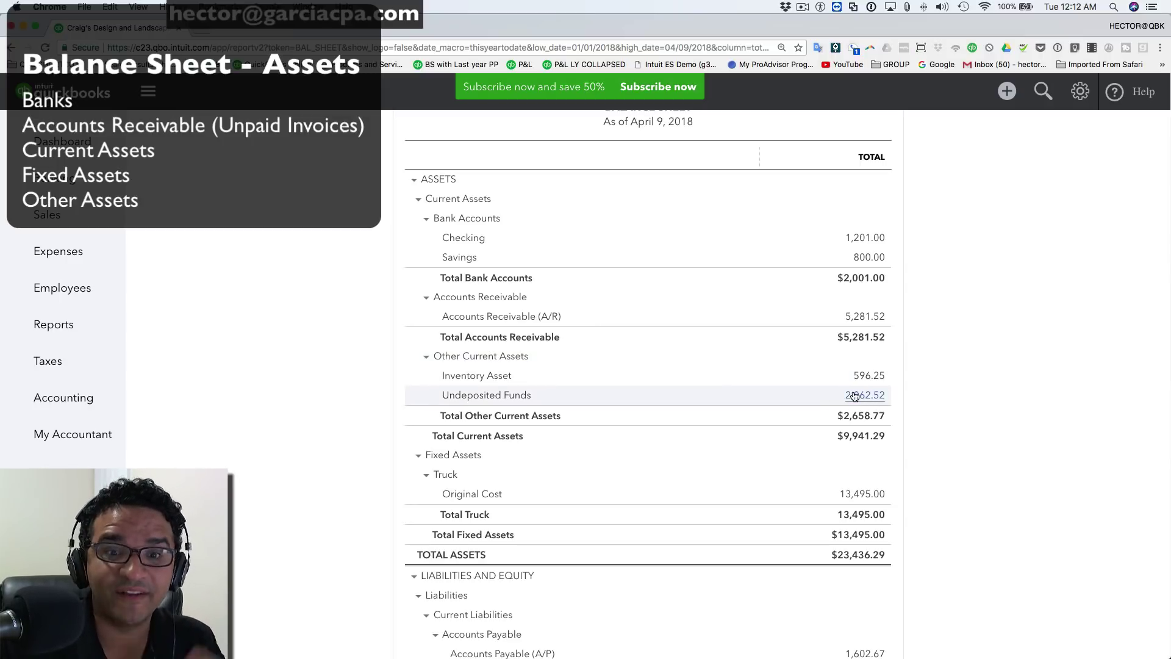
pyautogui.scroll(-3, 803, 426)
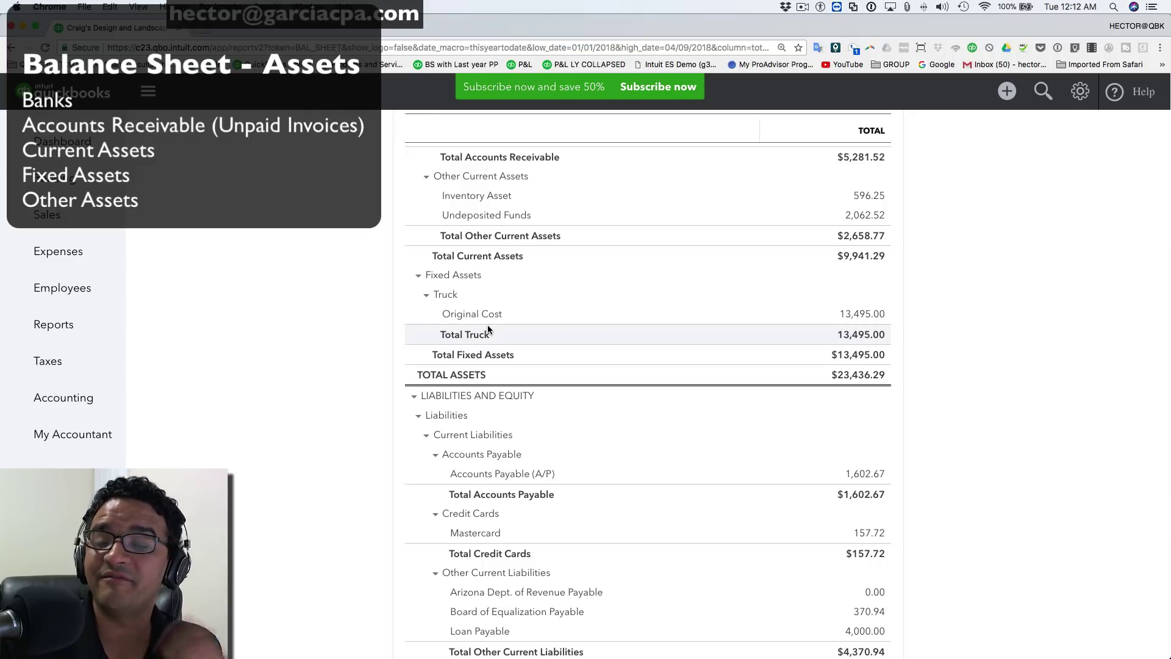
# Examine the liabilities and equity sections of the Balance Sheet, from Accounts Payable down to Net Income
pyautogui.scroll(-5, 492, 339)
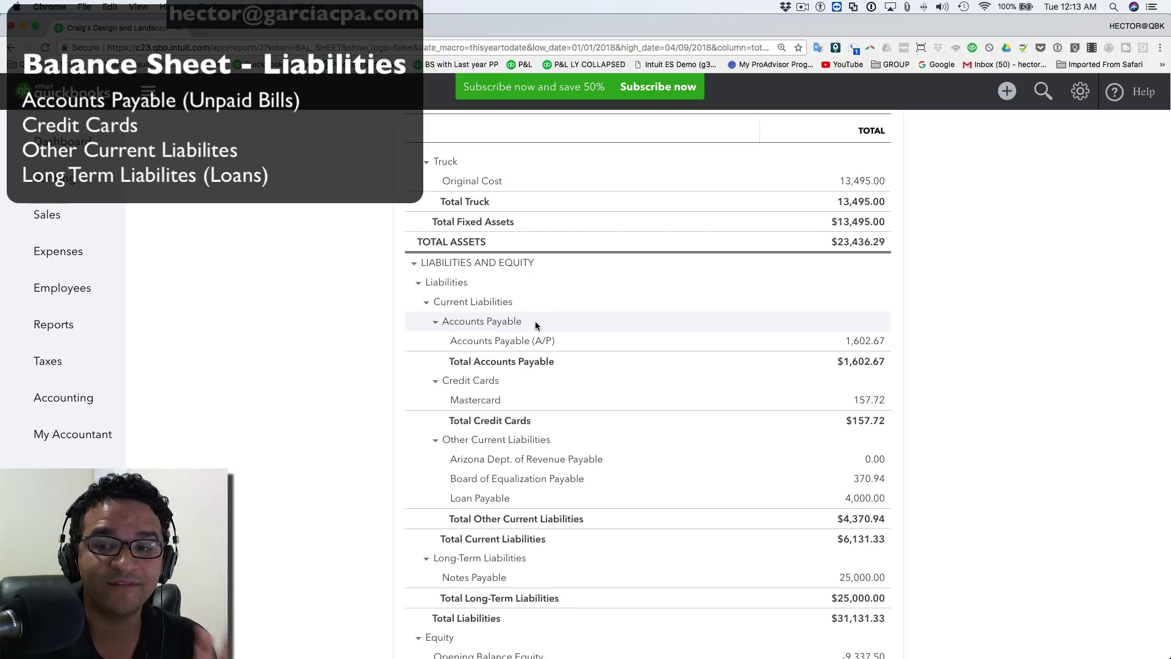
pyautogui.scroll(-3, 536, 324)
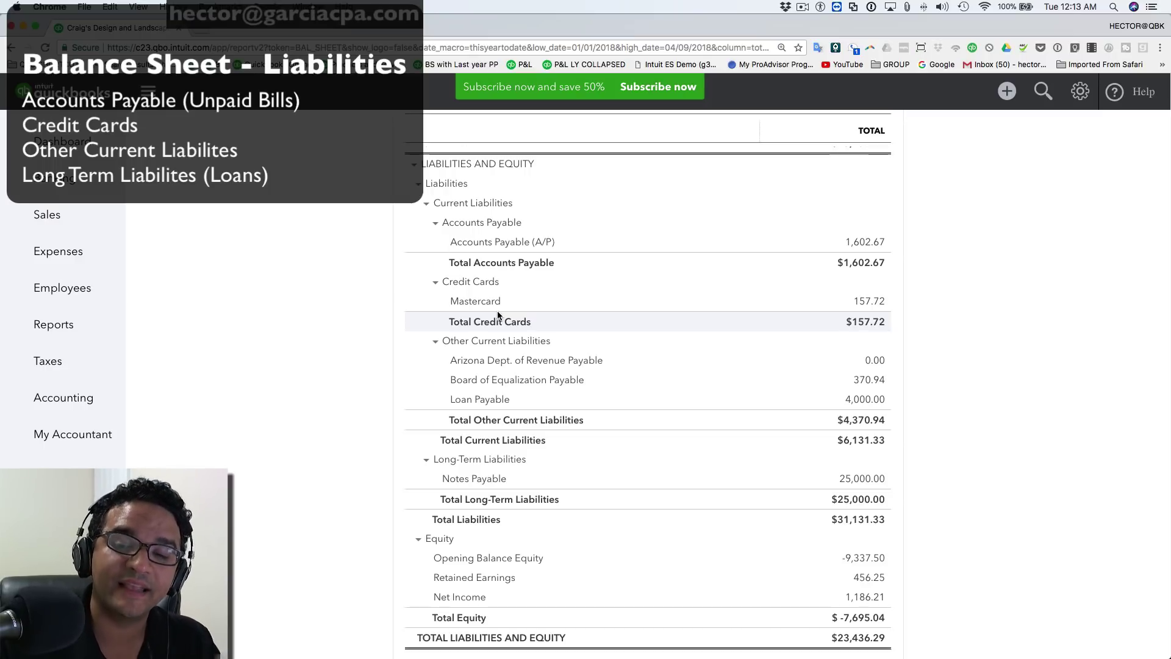
pyautogui.scroll(-2, 533, 346)
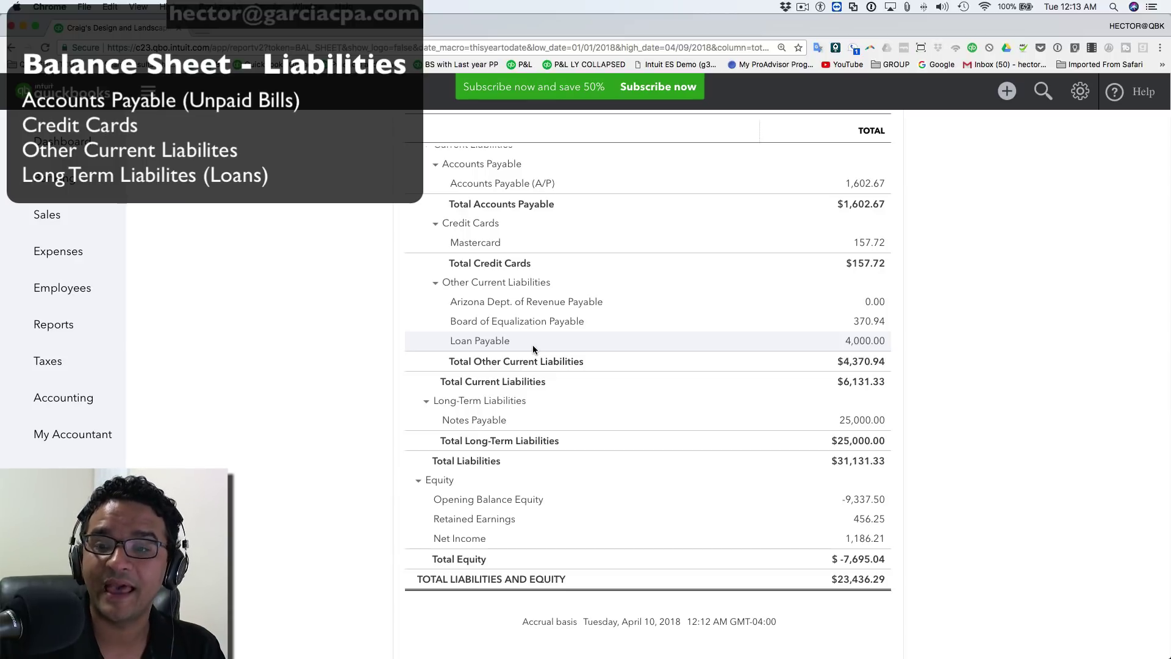
pyautogui.scroll(-1, 533, 346)
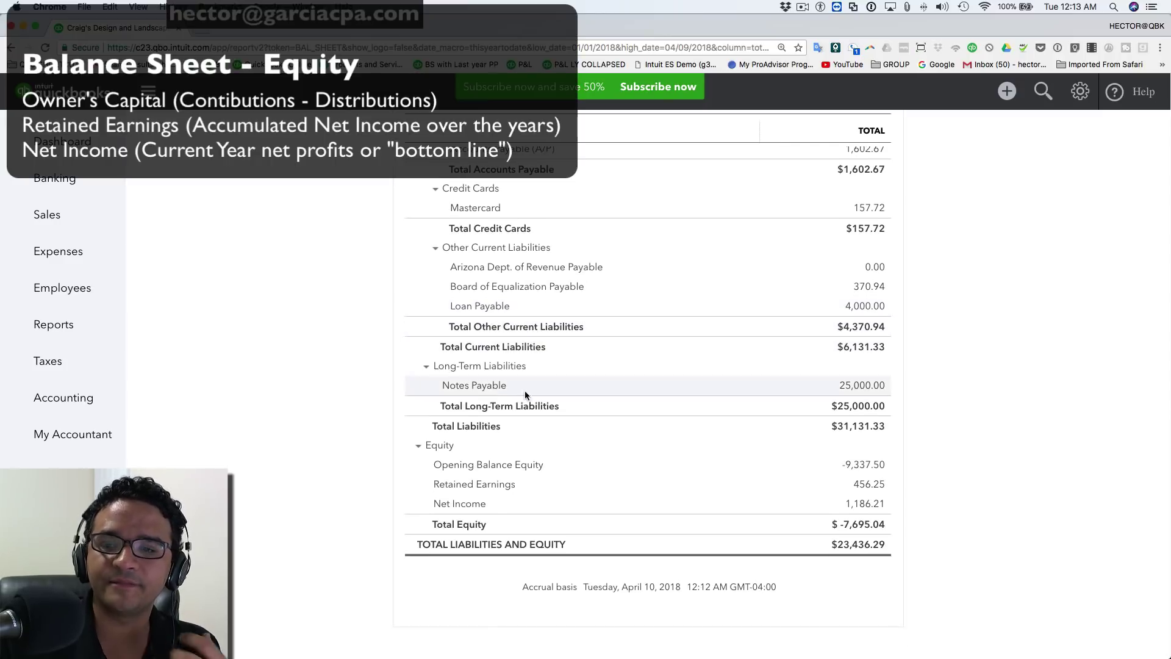
pyautogui.scroll(-1, 813, 482)
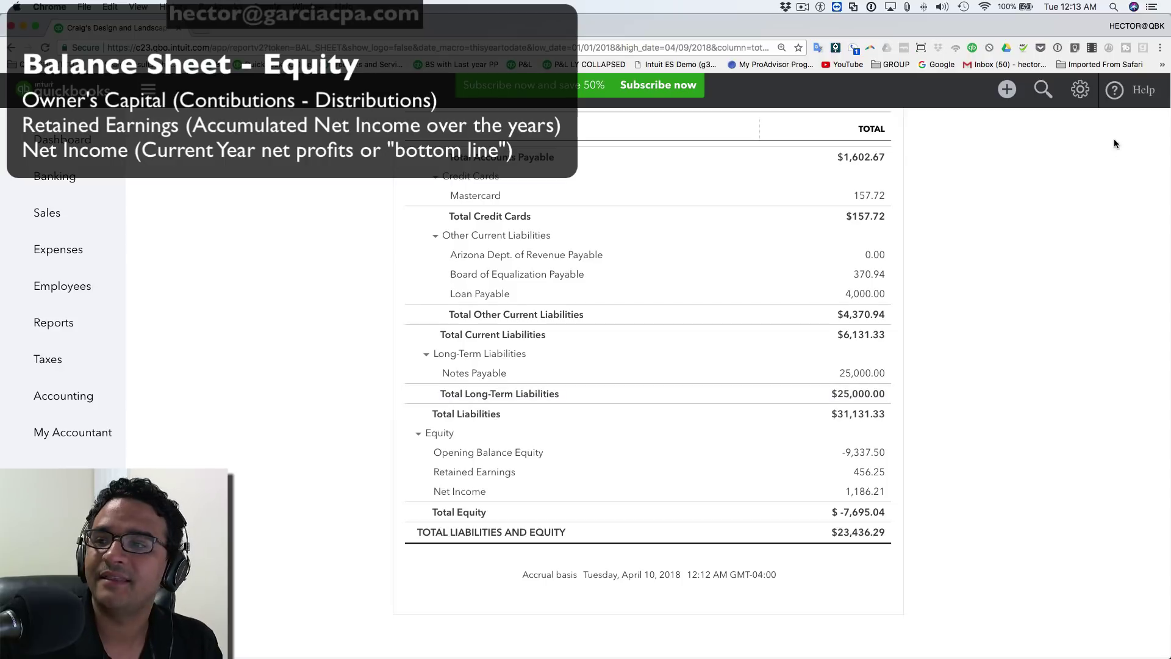
# Open the company's Chart of Accounts
pyautogui.rightClick(1083, 95)
pyautogui.click(1085, 98)
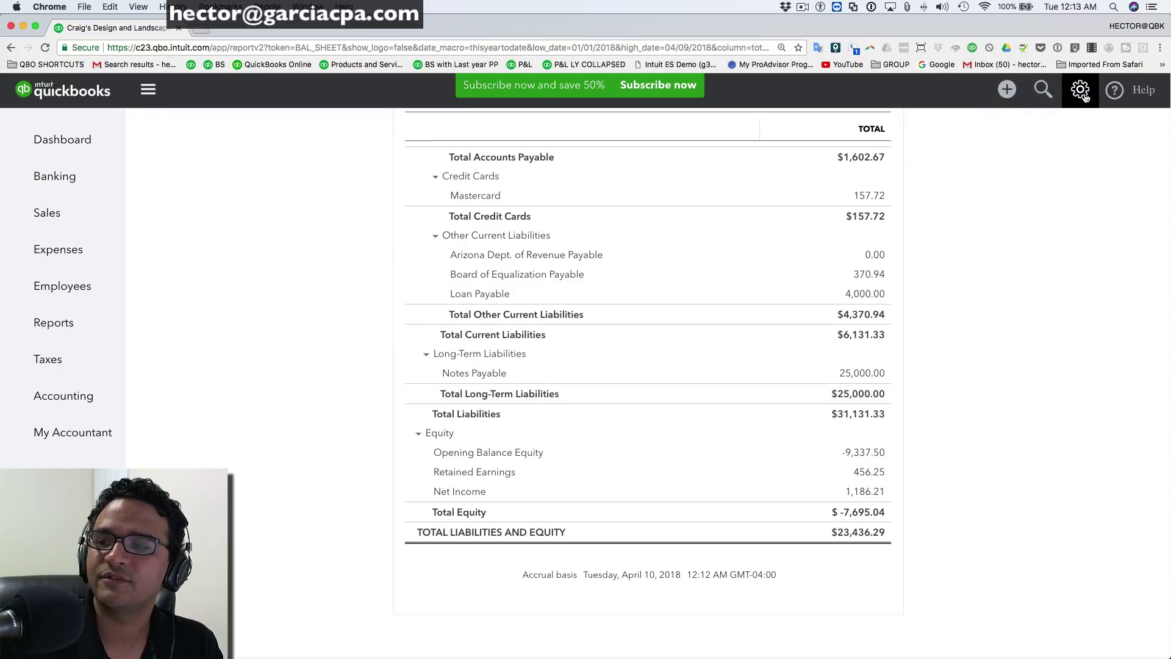
pyautogui.scroll(5, 1082, 99)
pyautogui.scroll(-5, 1077, 103)
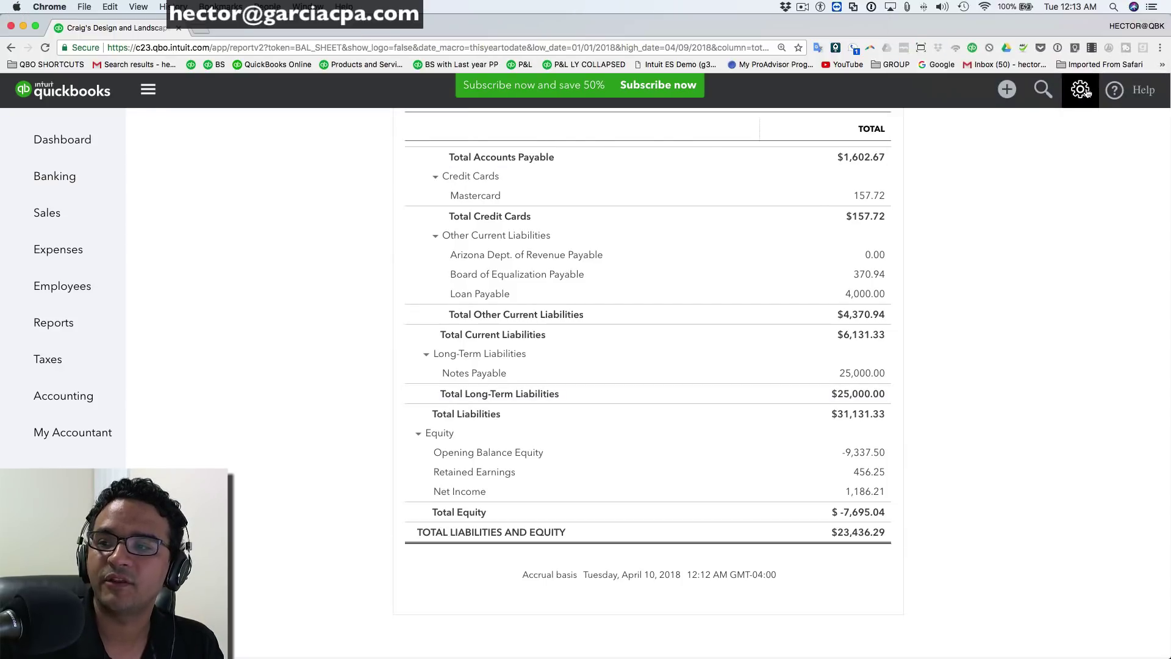
pyautogui.click(1081, 103)
pyautogui.scroll(4, 519, 271)
pyautogui.scroll(-4, 519, 271)
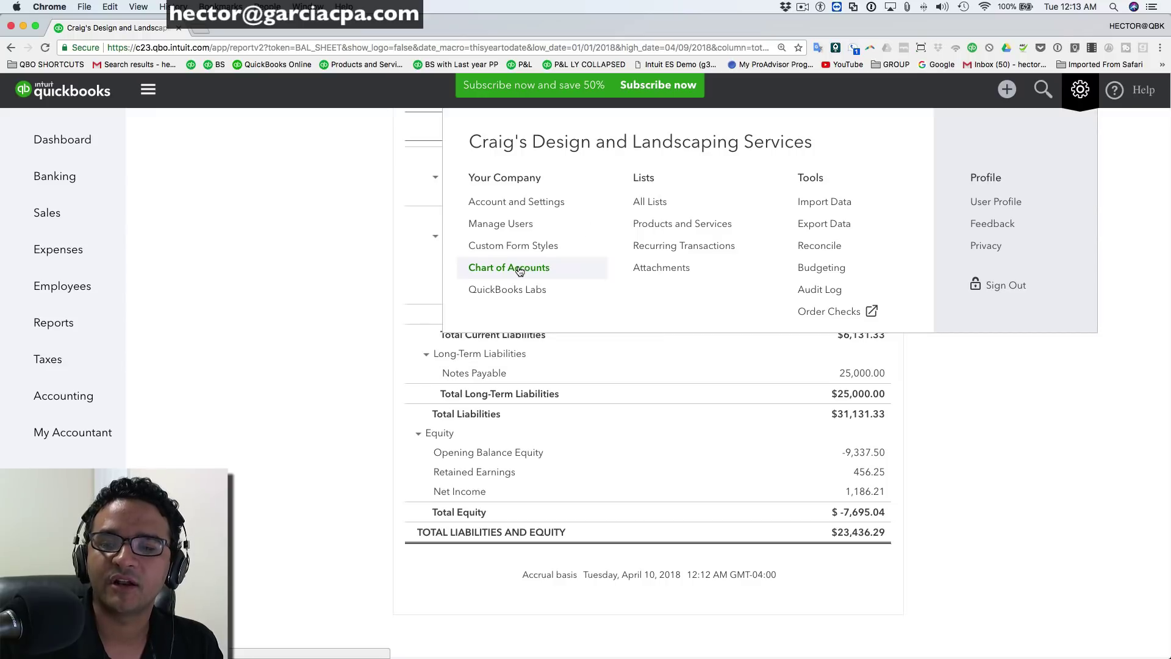
pyautogui.click(515, 268)
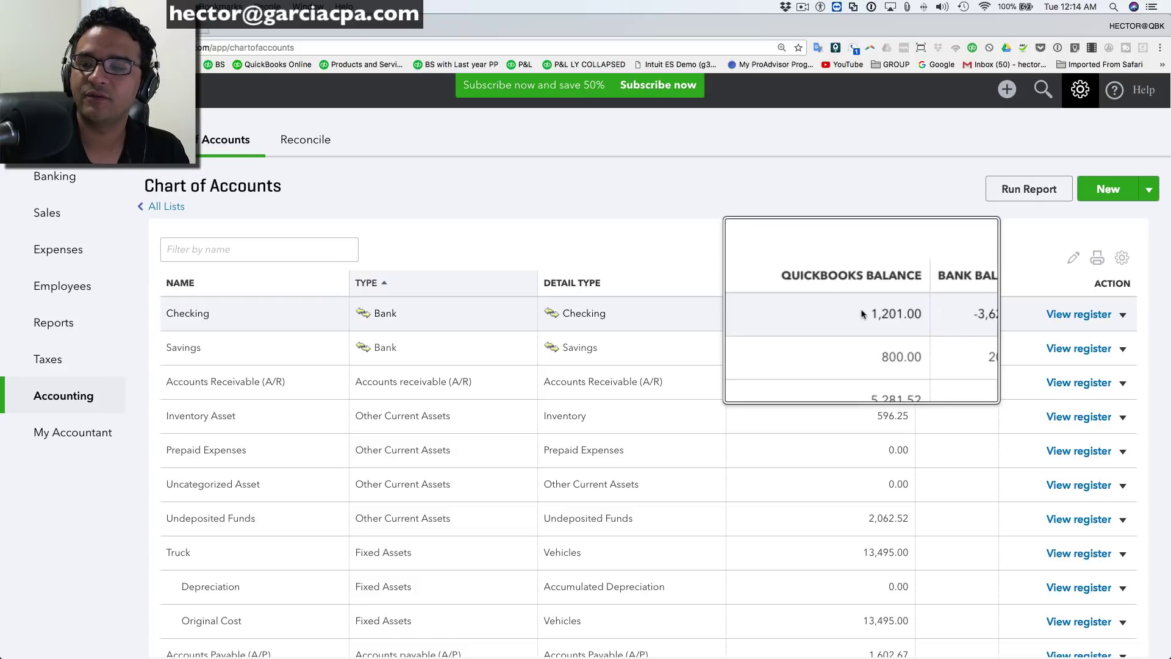
# Skim the Chart of Accounts to see where balance sheet accounts end and income accounts begin
pyautogui.scroll(-1, 863, 318)
pyautogui.scroll(-10, 865, 329)
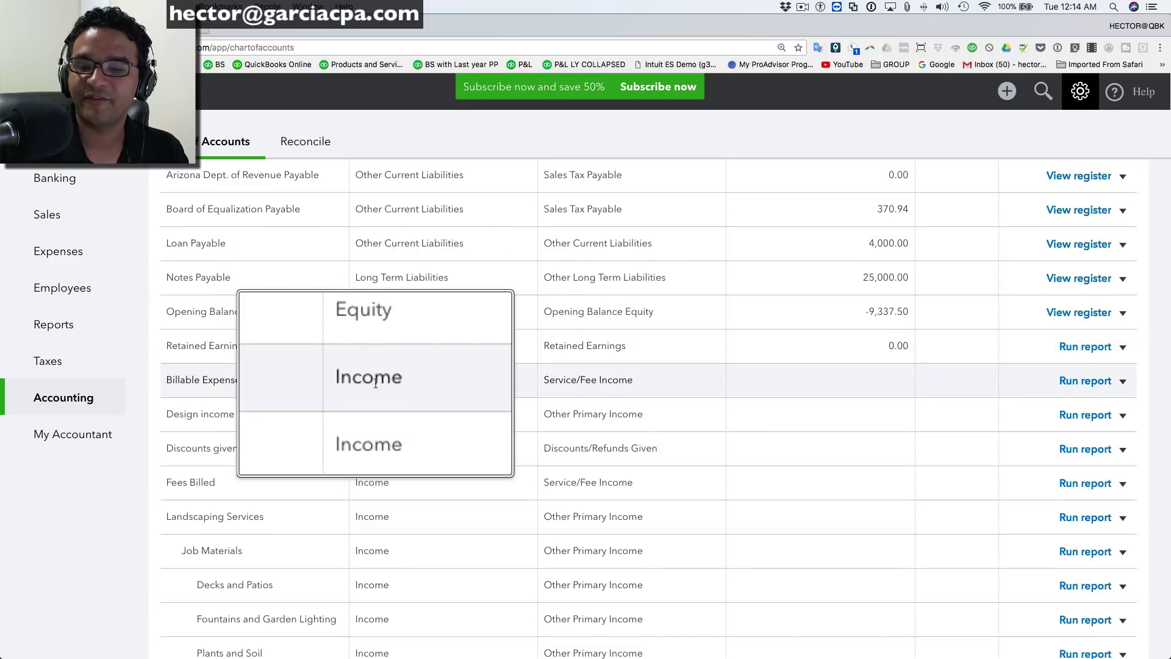
pyautogui.press('alt+super+8')
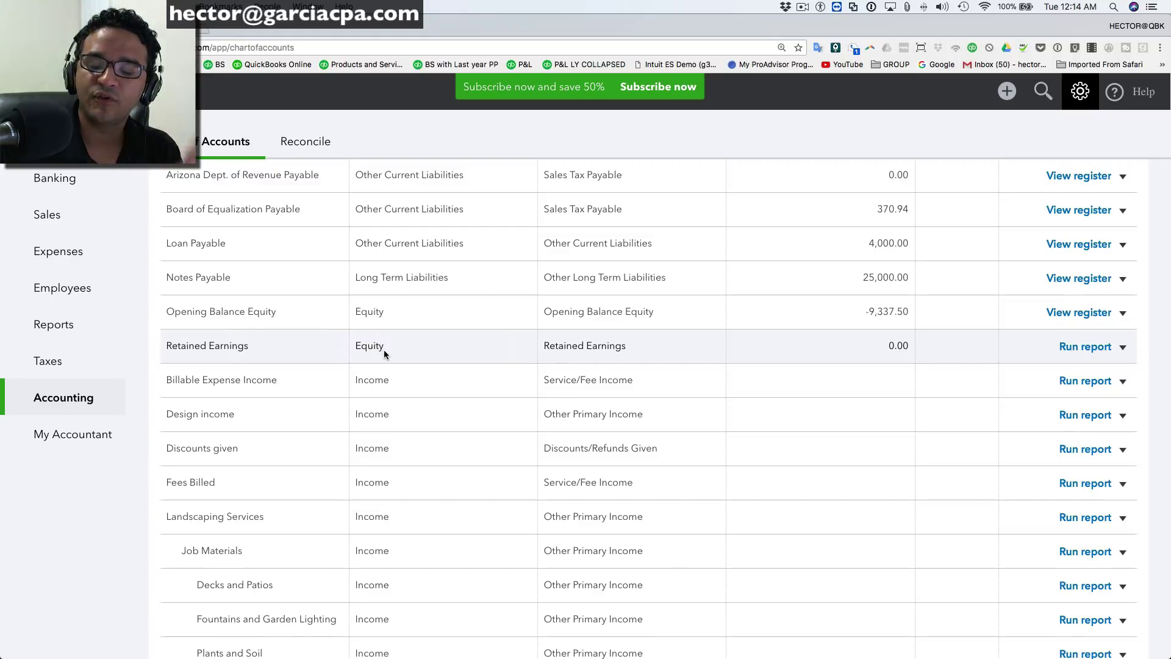
pyautogui.scroll(10, 383, 350)
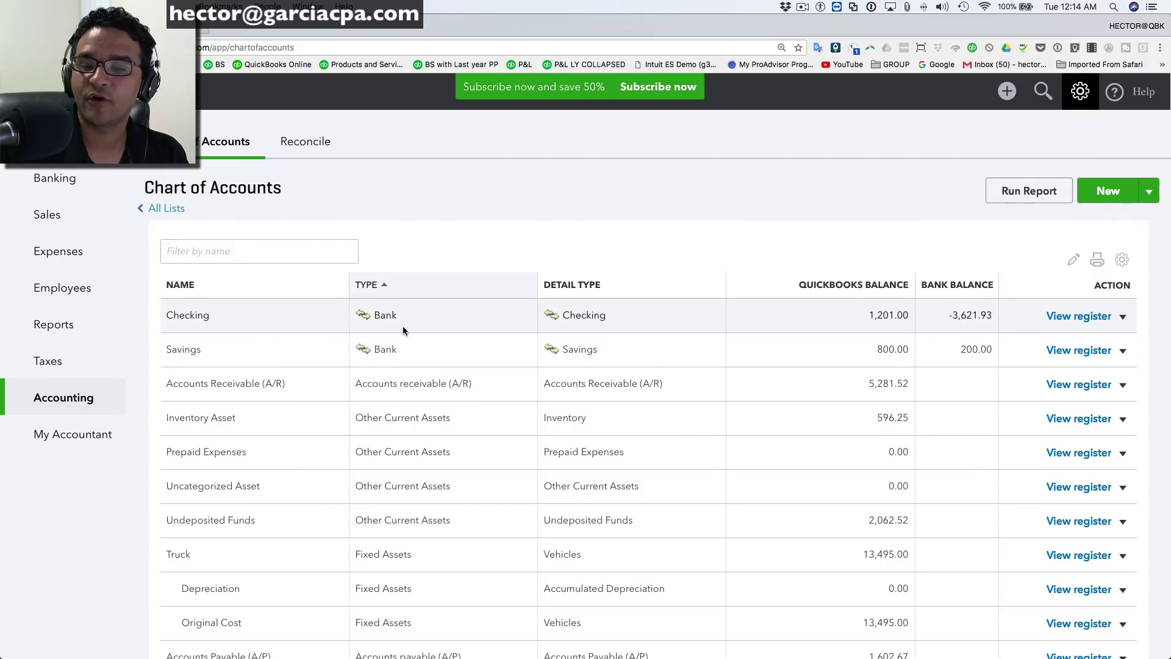
# Examine the Type column for the bank, receivable, asset, payable, credit card, liability and equity accounts
pyautogui.press('alt+super+8')
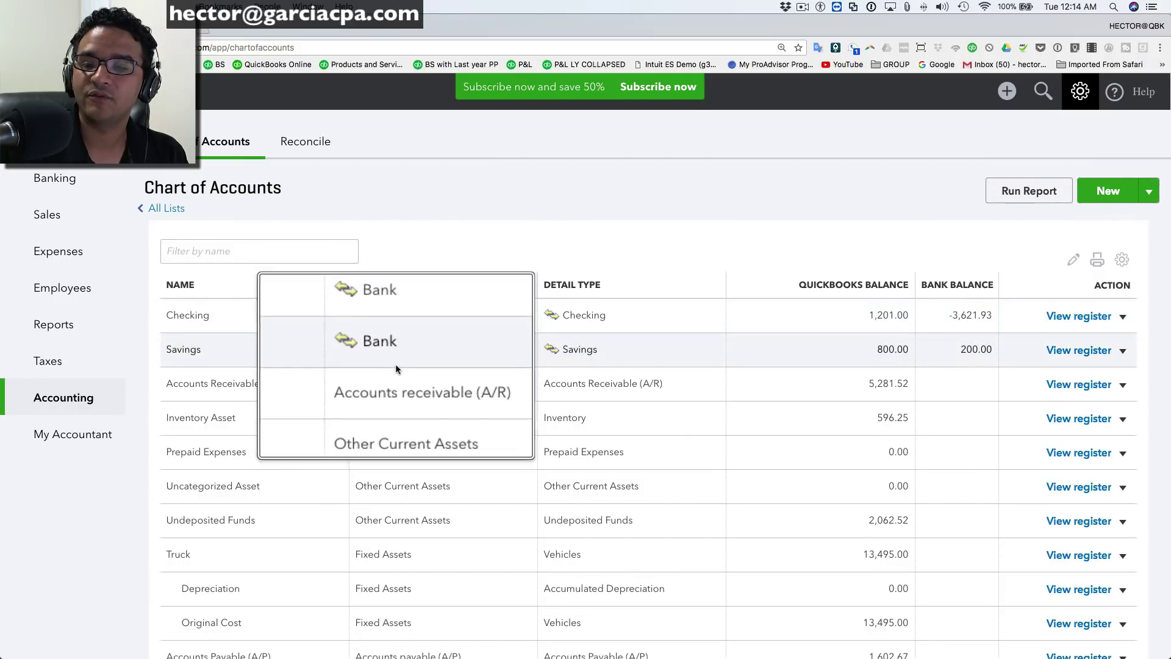
pyautogui.scroll(-5, 409, 408)
pyautogui.press('alt+super+8')
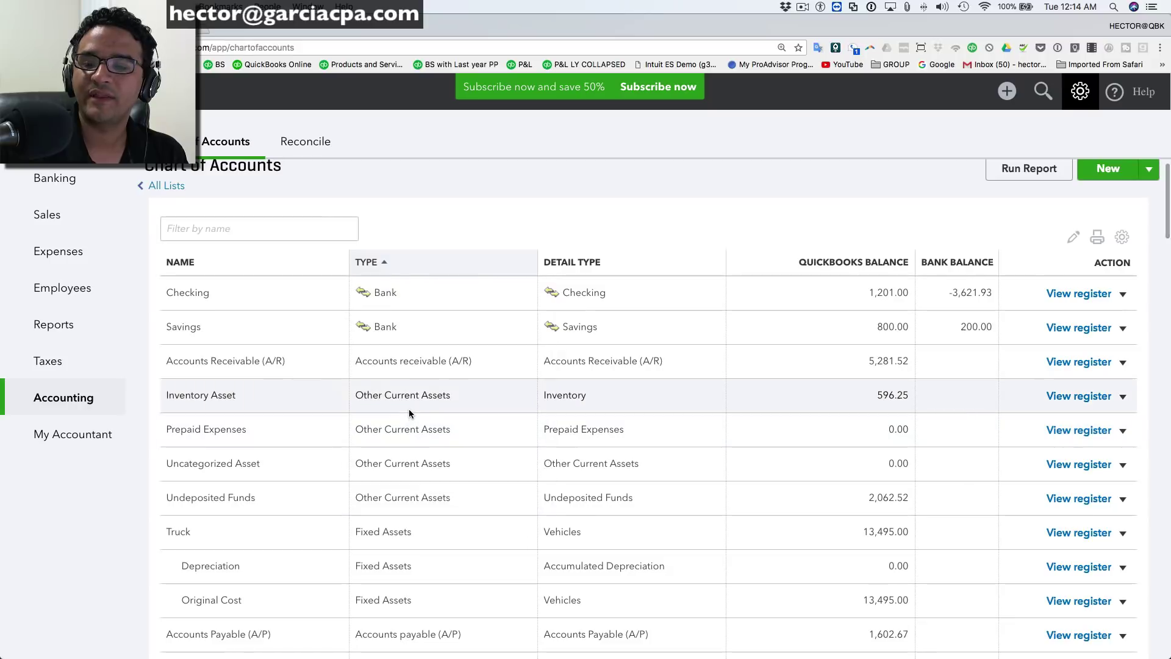
pyautogui.scroll(-3, 416, 370)
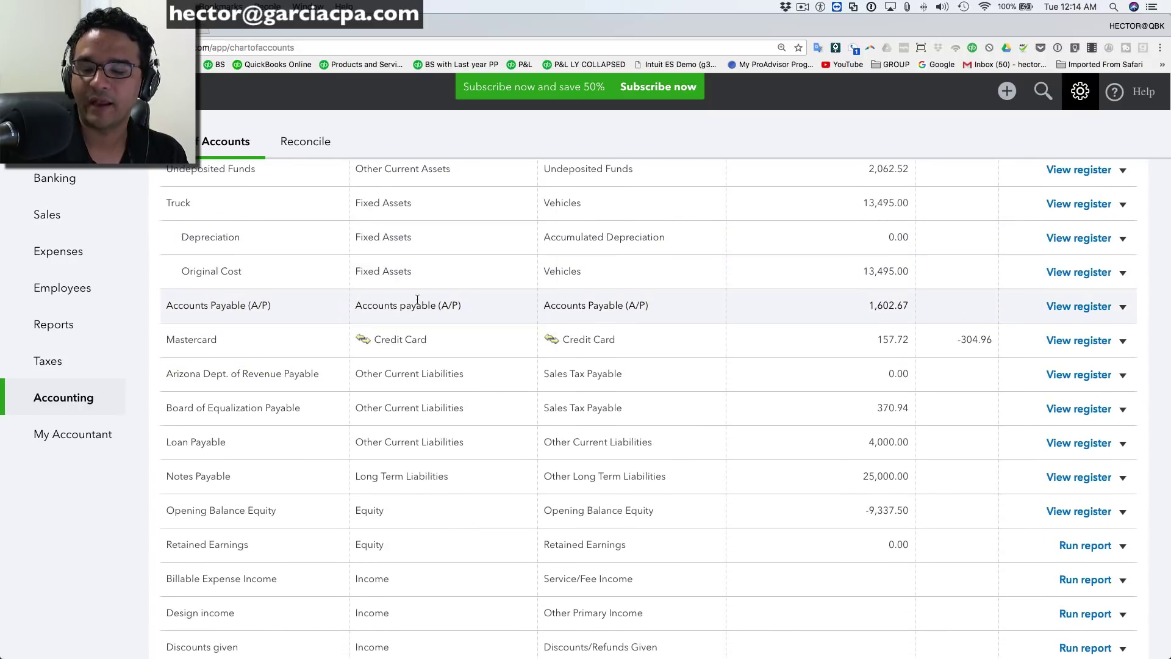
pyautogui.scroll(-1, 404, 335)
pyautogui.scroll(-2, 404, 335)
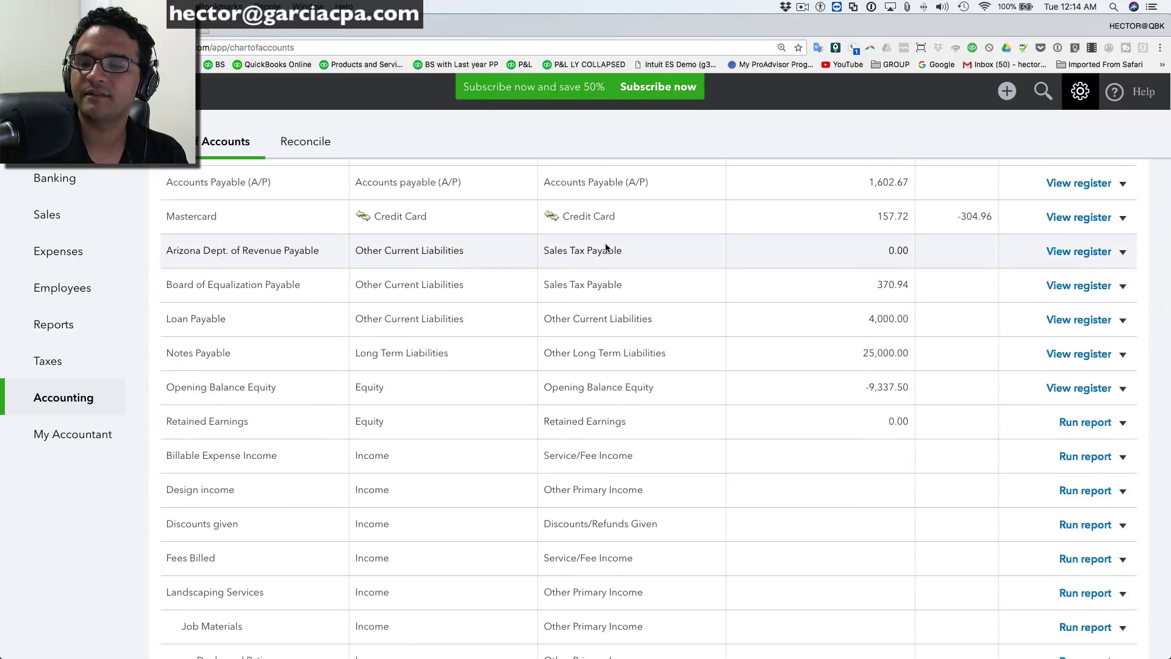
pyautogui.scroll(-2, 426, 357)
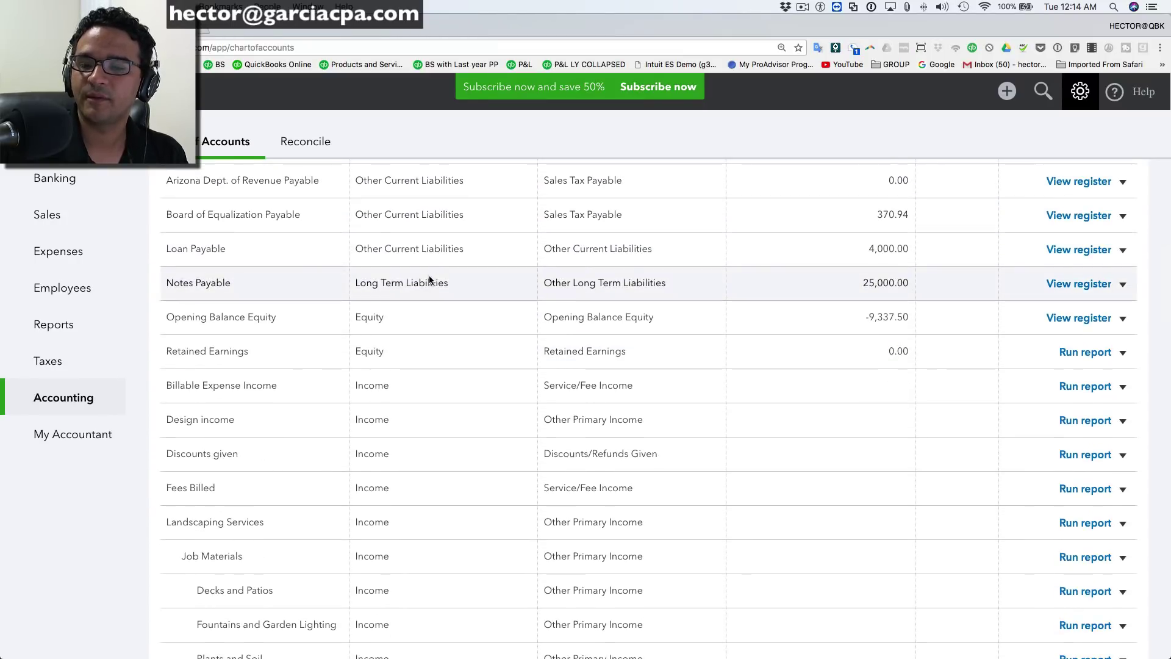
pyautogui.scroll(-3, 398, 385)
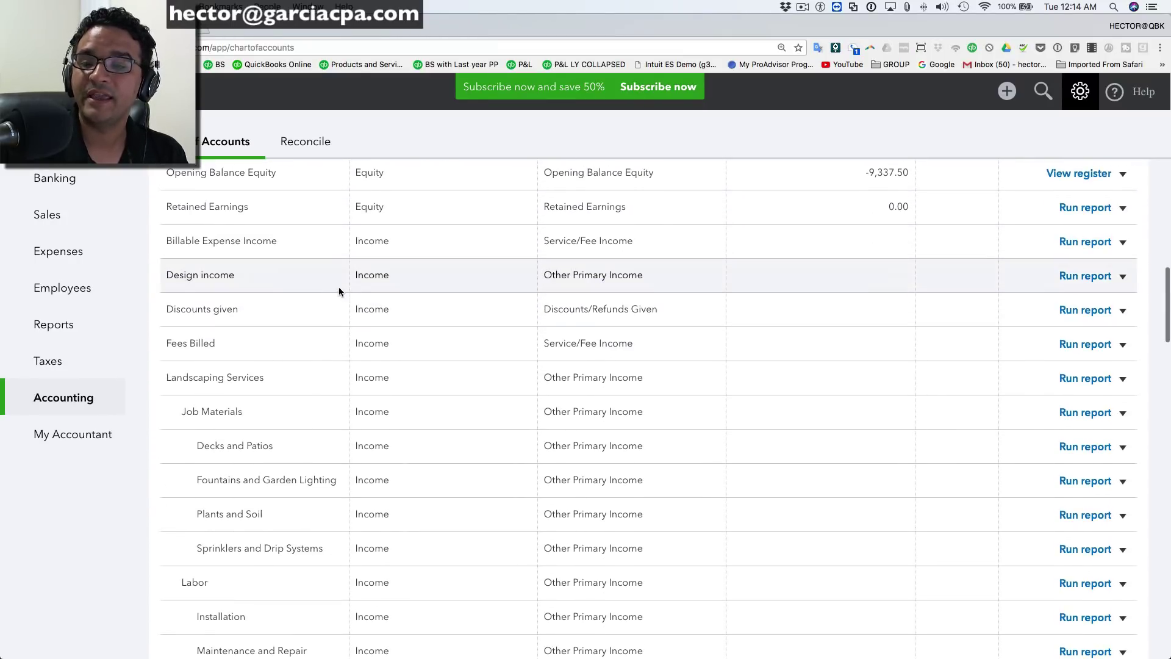
# Examine the account types for income, cost of goods sold, expenses, other income and other expense, and return to the start of the list
pyautogui.scroll(-10, 448, 299)
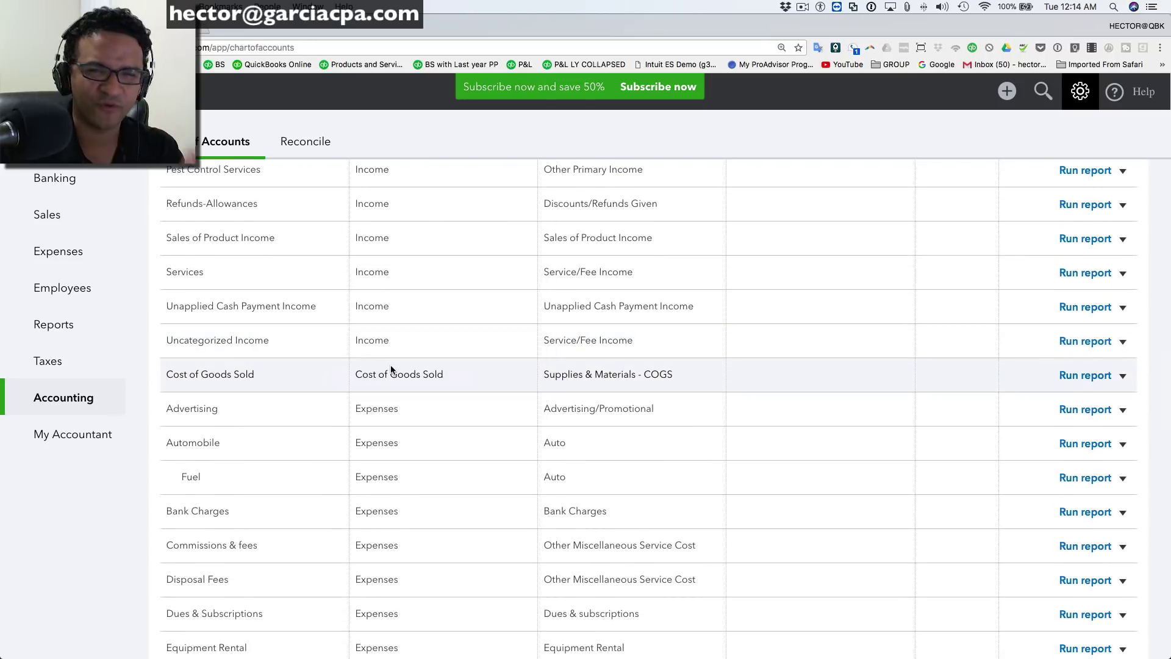
pyautogui.scroll(-3, 398, 365)
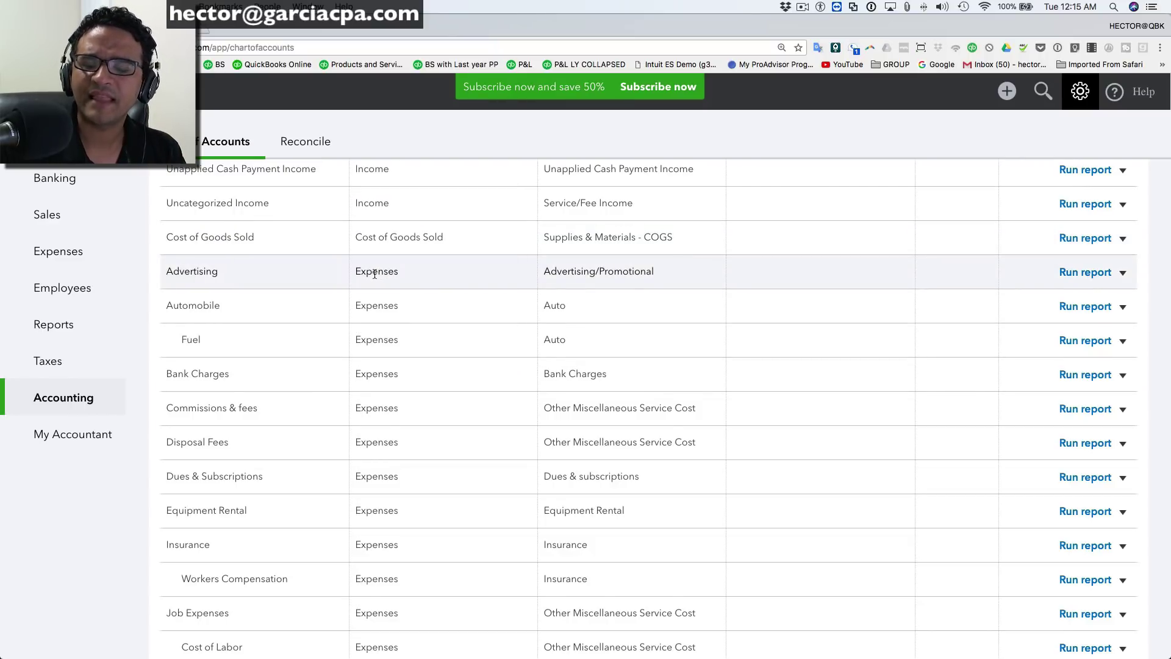
pyautogui.scroll(-20, 398, 306)
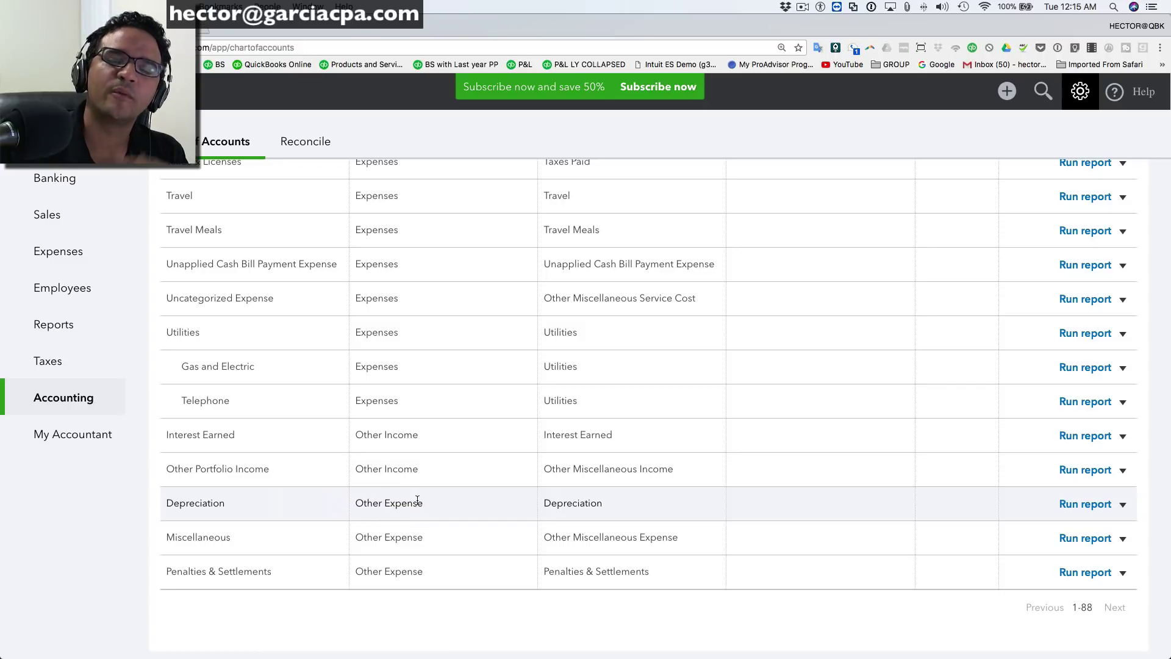
pyautogui.scroll(20, 436, 399)
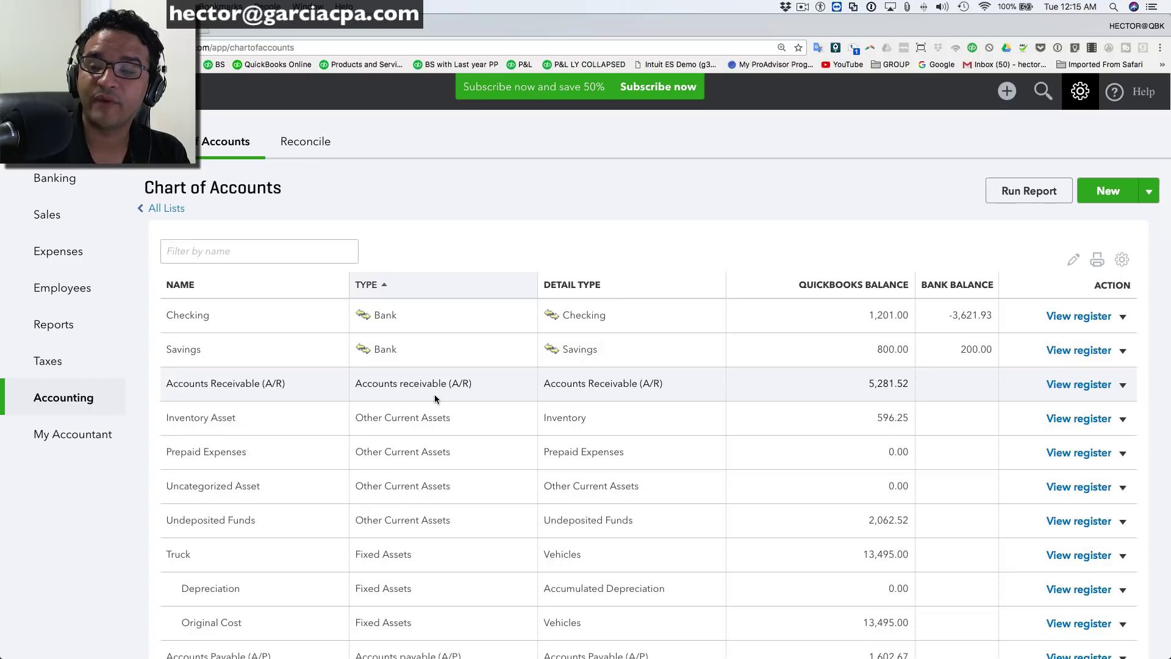
pyautogui.scroll(-2, 434, 394)
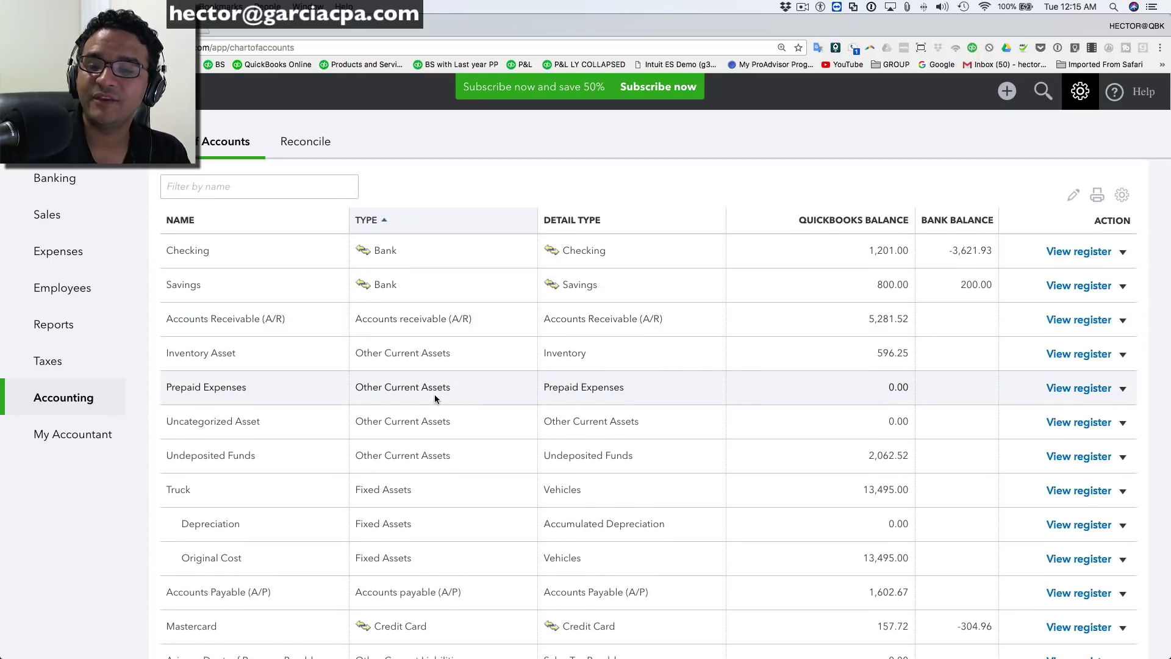
# Try to delete the Uncategorized Asset account from the Chart of Accounts
pyautogui.scroll(-1, 900, 378)
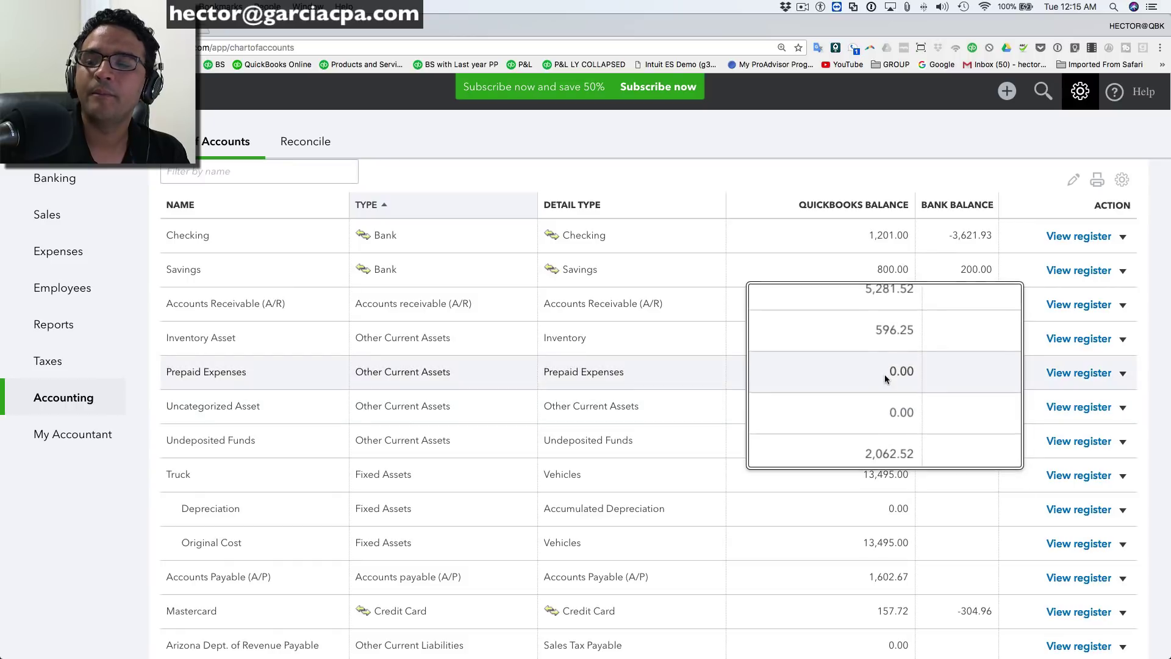
pyautogui.scroll(-1, 886, 379)
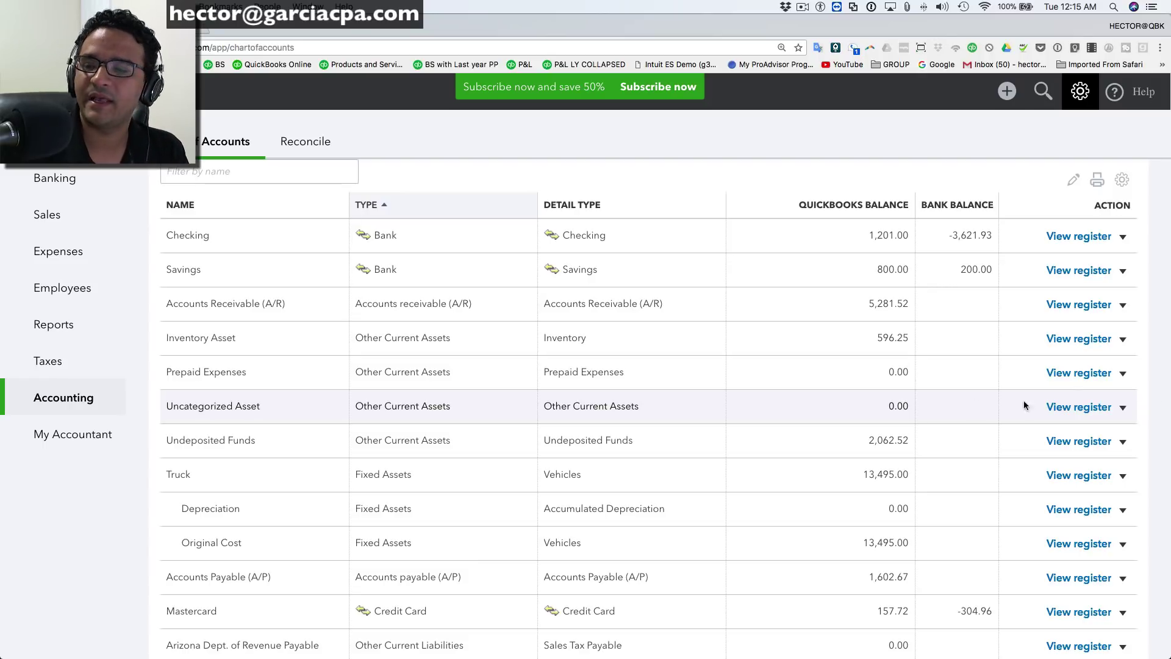
pyautogui.click(1123, 407)
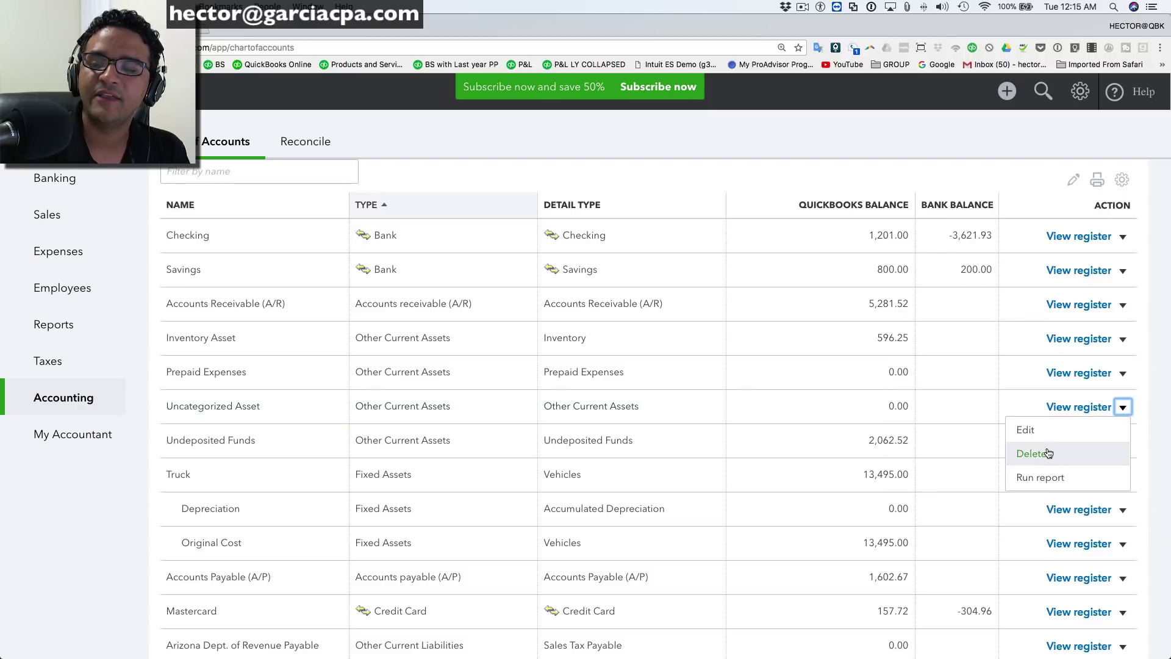
pyautogui.click(1046, 452)
pyautogui.click(666, 402)
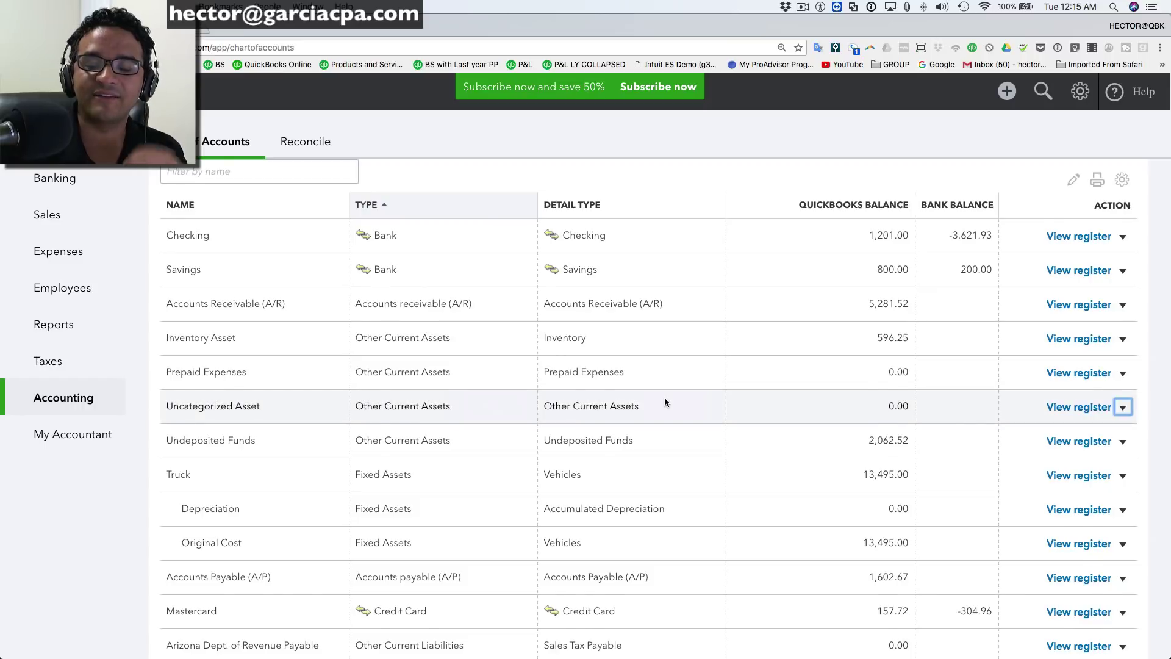
# Delete the Prepaid Expenses account from the Chart of Accounts and confirm the deletion
pyautogui.scroll(-2, 665, 400)
pyautogui.click(1122, 317)
pyautogui.click(1020, 361)
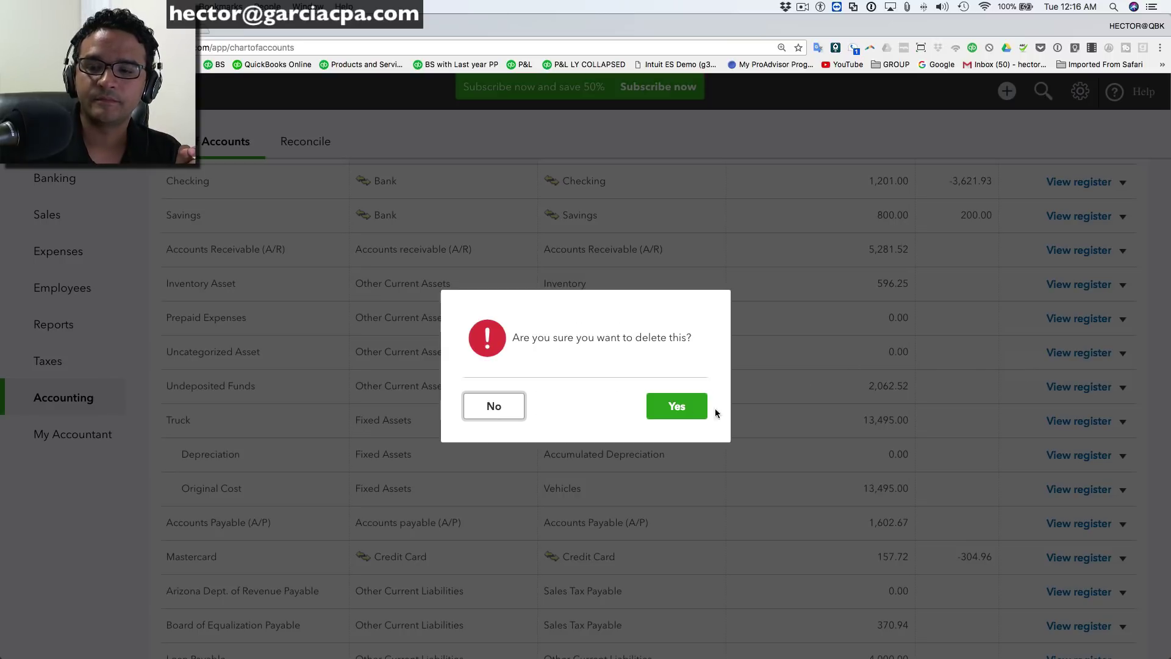
pyautogui.click(689, 406)
# Examine the balances and available actions of the asset, liability and equity accounts against those of the income accounts
pyautogui.scroll(-2, 687, 428)
pyautogui.scroll(3, 688, 430)
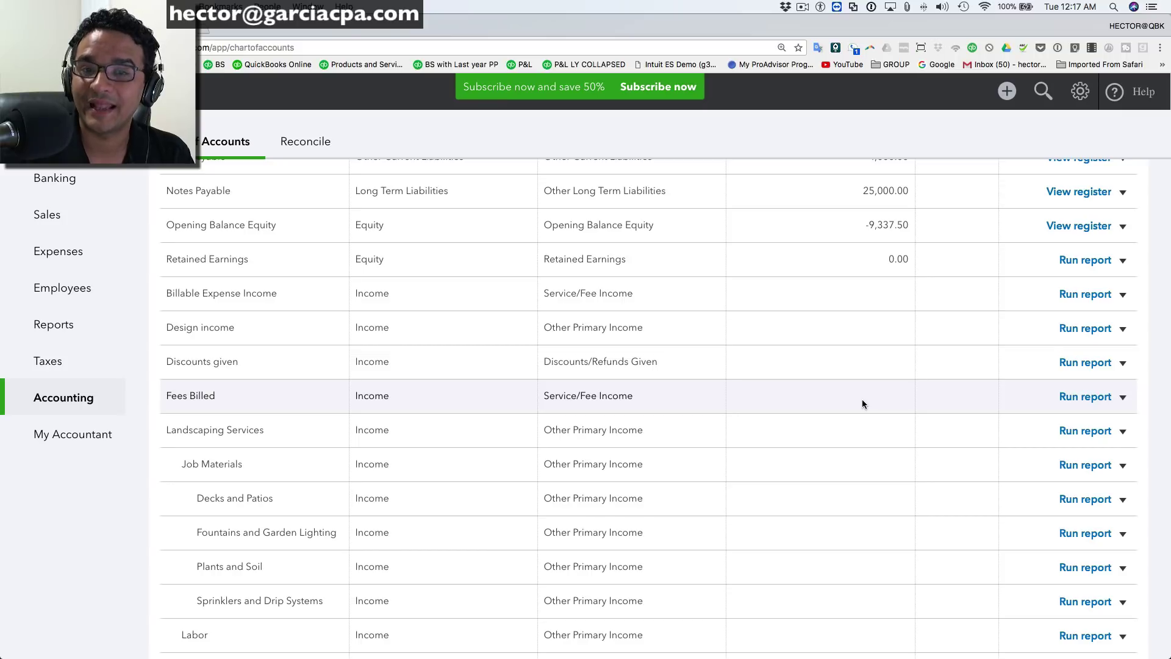
pyautogui.scroll(5, 694, 329)
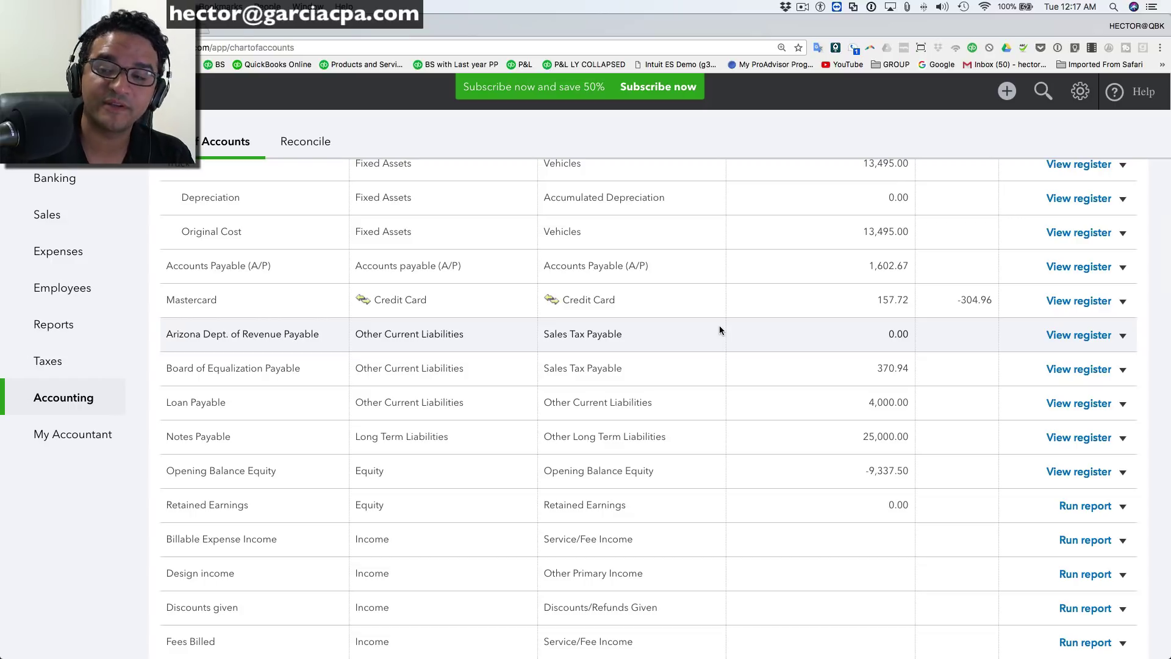
pyautogui.scroll(6, 717, 326)
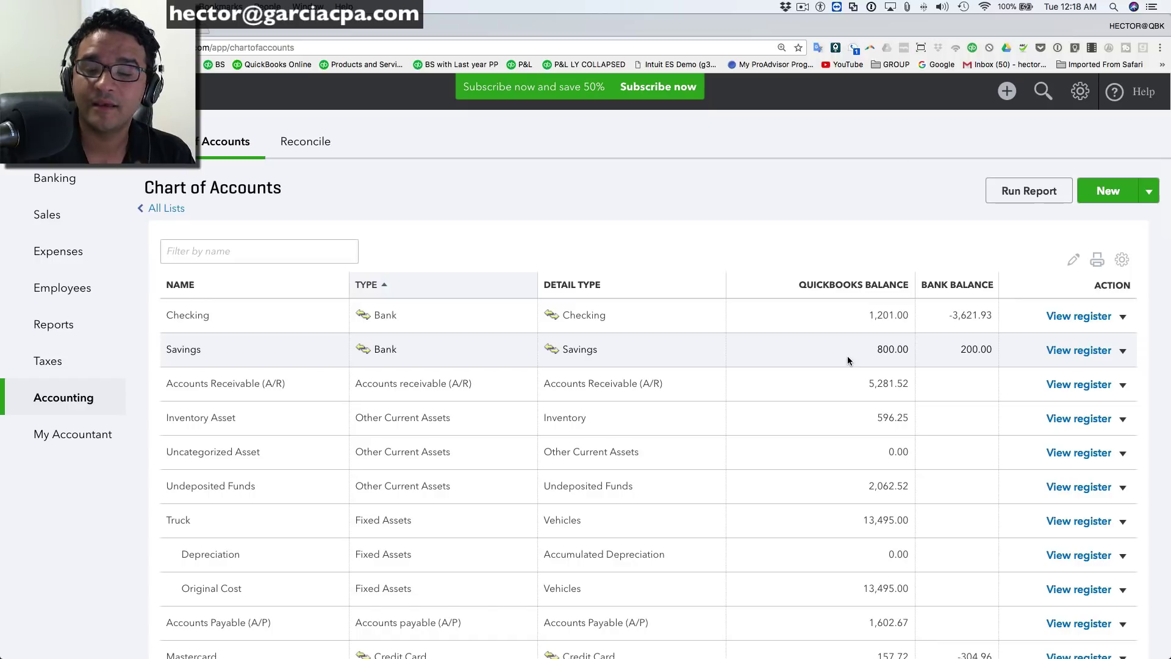
pyautogui.scroll(-6, 847, 356)
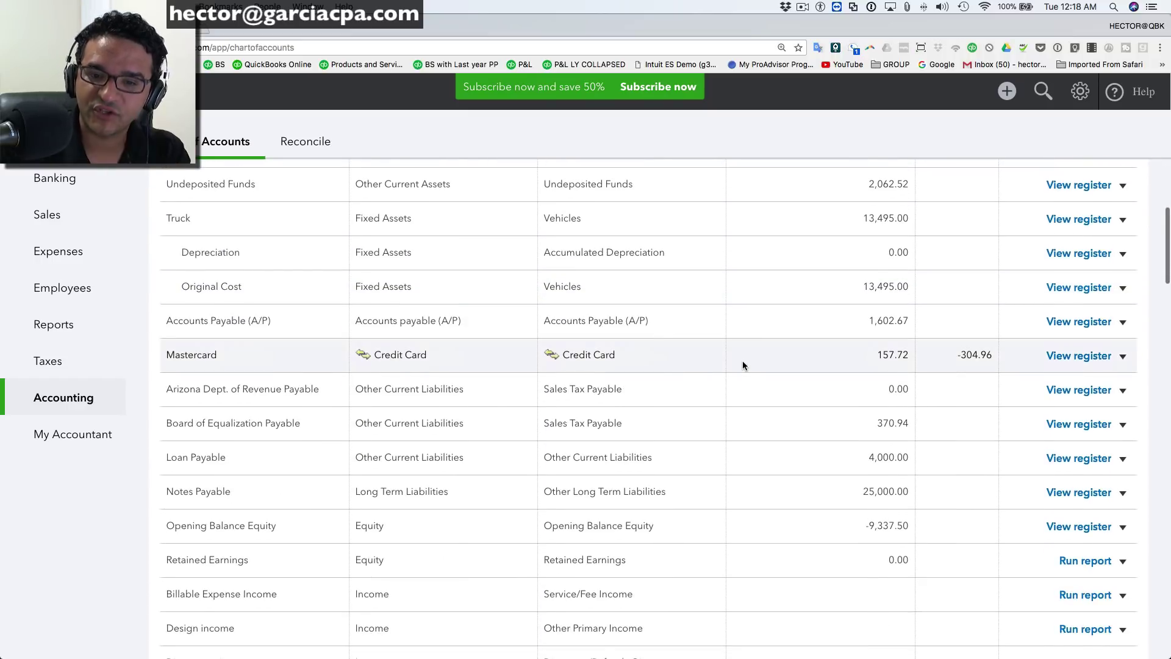
pyautogui.scroll(-1, 655, 408)
pyautogui.scroll(-2, 654, 416)
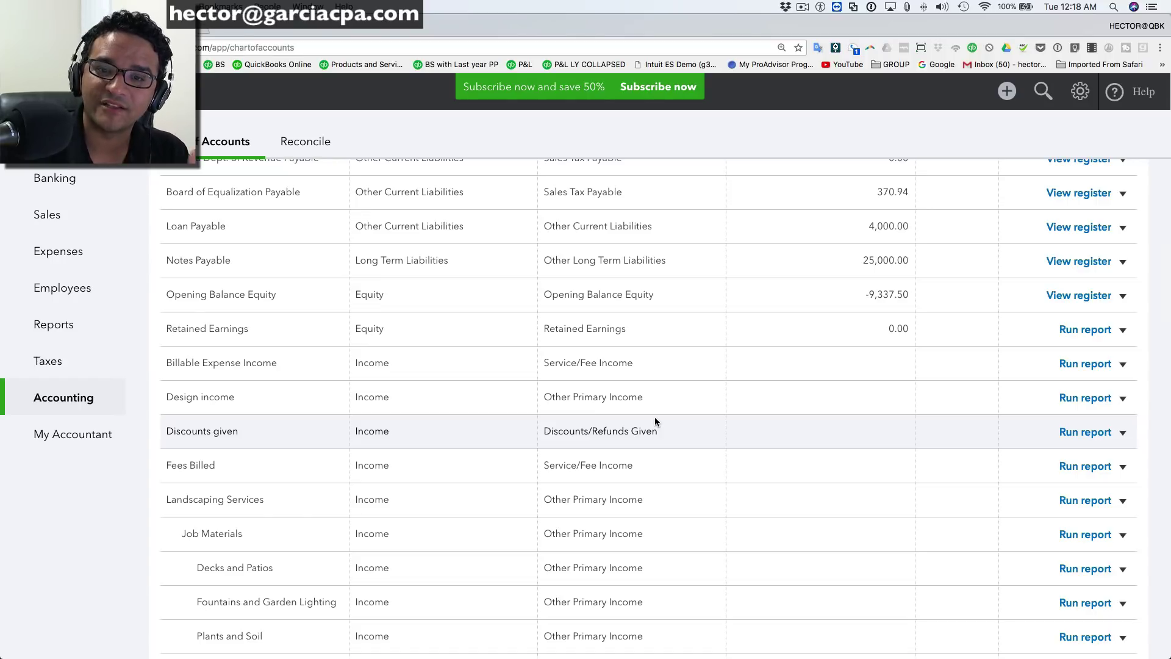
pyautogui.scroll(10, 654, 416)
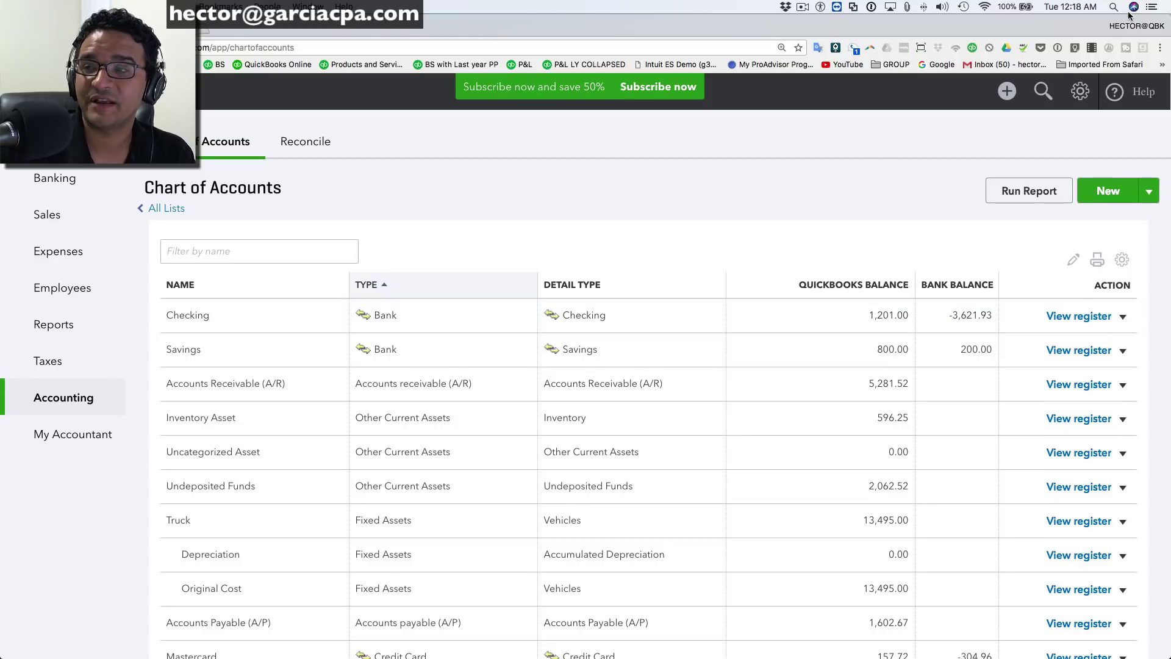
# Start a new expense transaction with Books by Bessie as the payee
pyautogui.click(1007, 91)
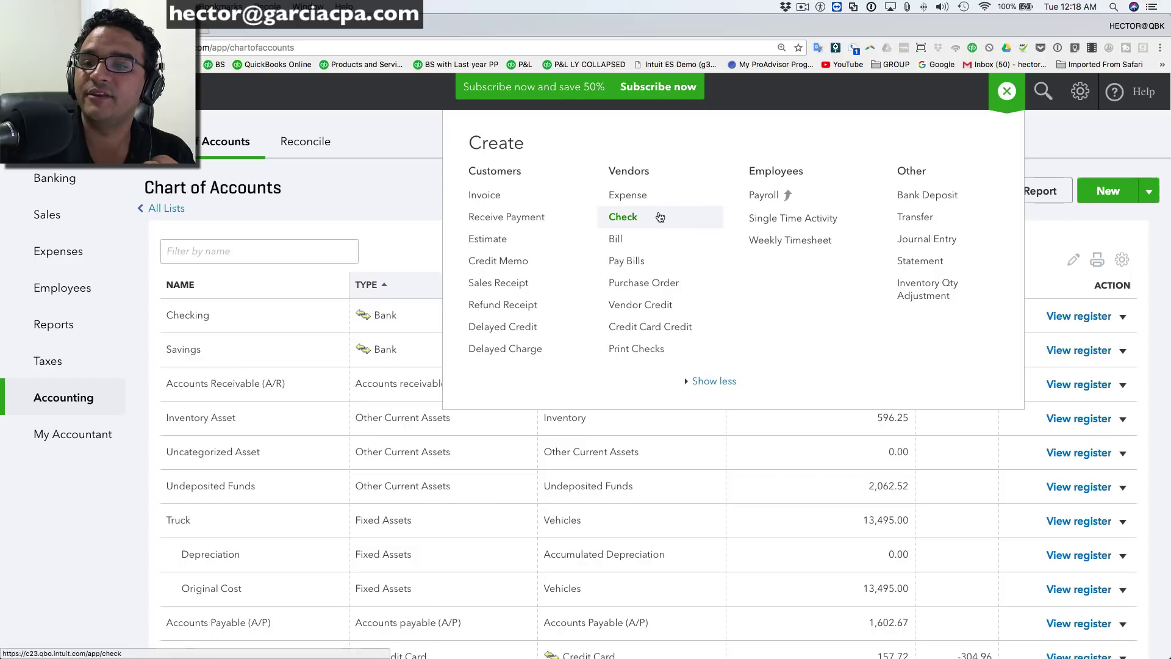
pyautogui.click(632, 198)
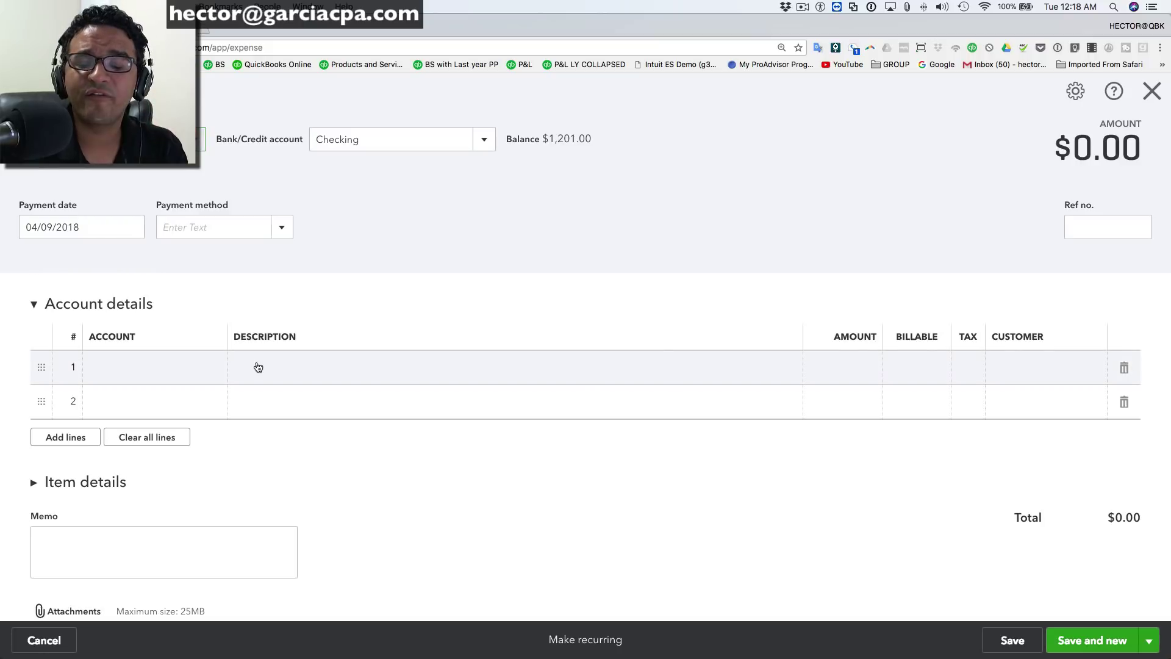
pyautogui.click(199, 364)
pyautogui.click(198, 146)
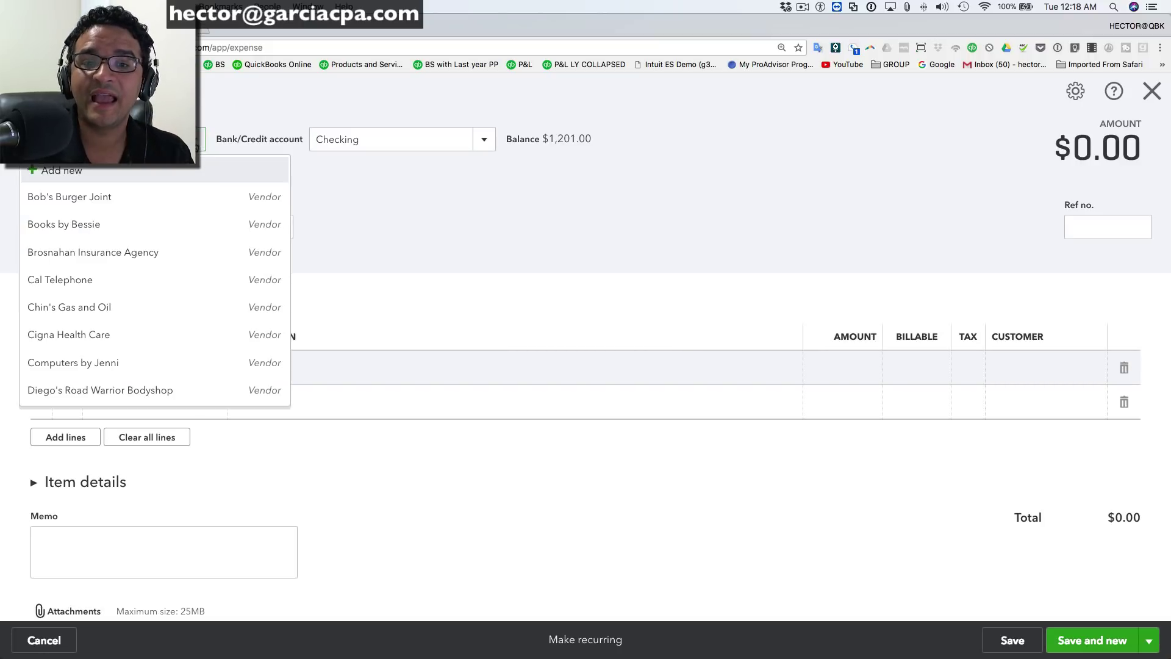
pyautogui.click(86, 225)
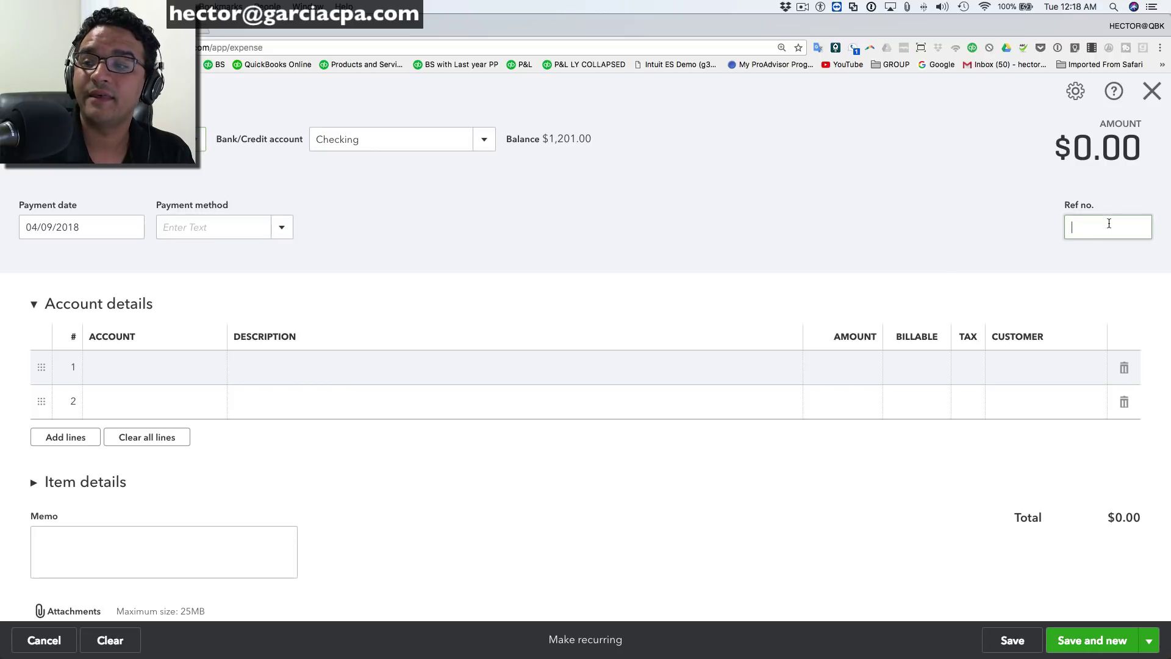
# Enter an amount of 1000 on the first account line and try to save the expense without an account
pyautogui.click(847, 369)
pyautogui.write('1000')
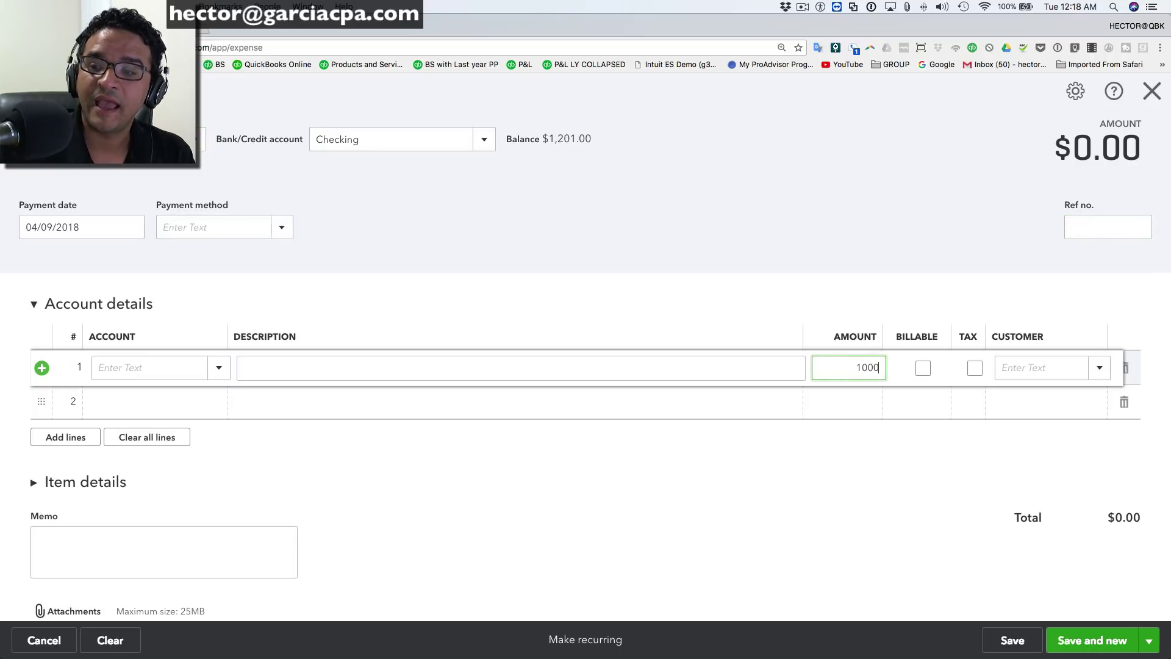
pyautogui.click(175, 367)
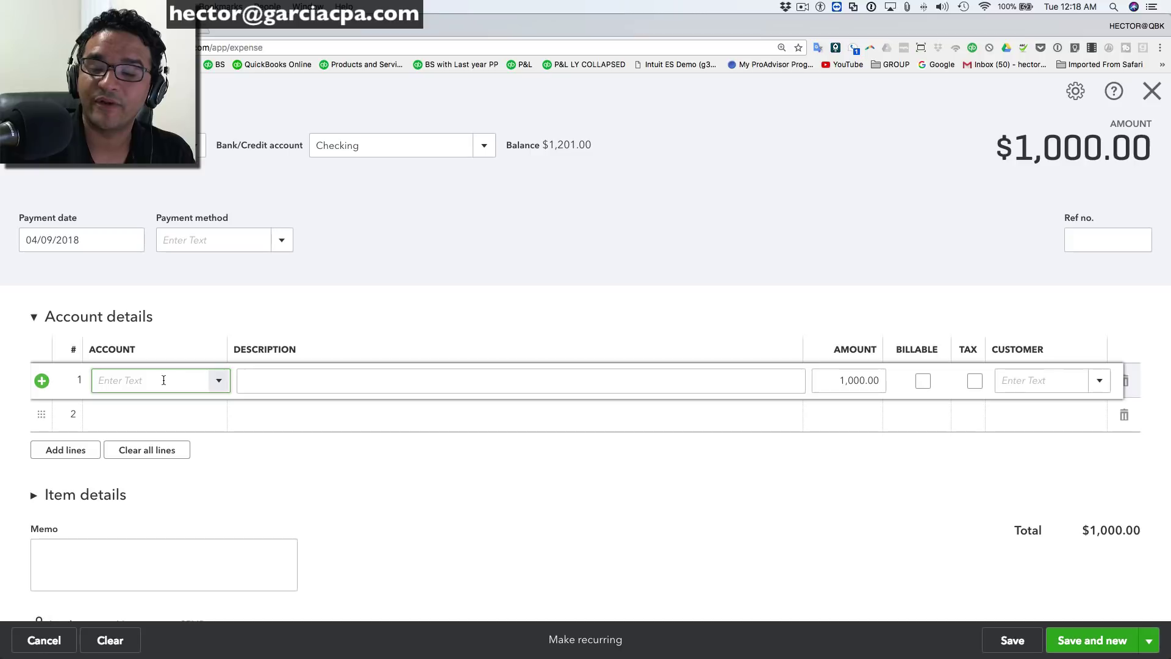
pyautogui.click(1011, 640)
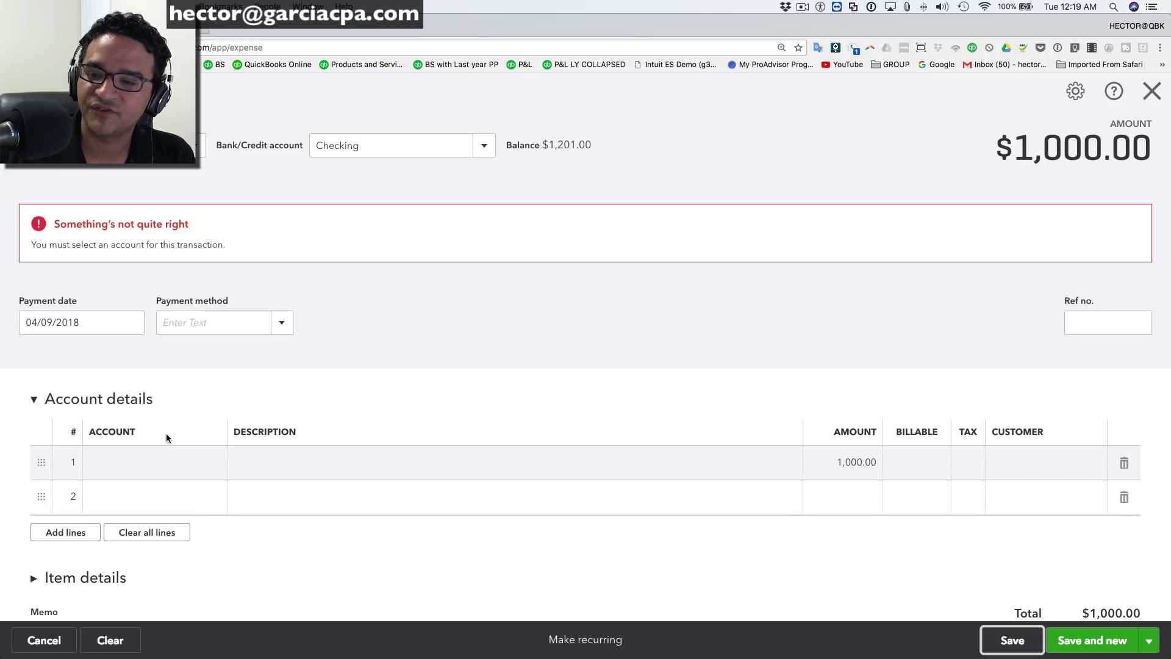
# Browse the accounts offered for the first line of the expense, going through the expense categories
pyautogui.click(150, 465)
pyautogui.click(219, 465)
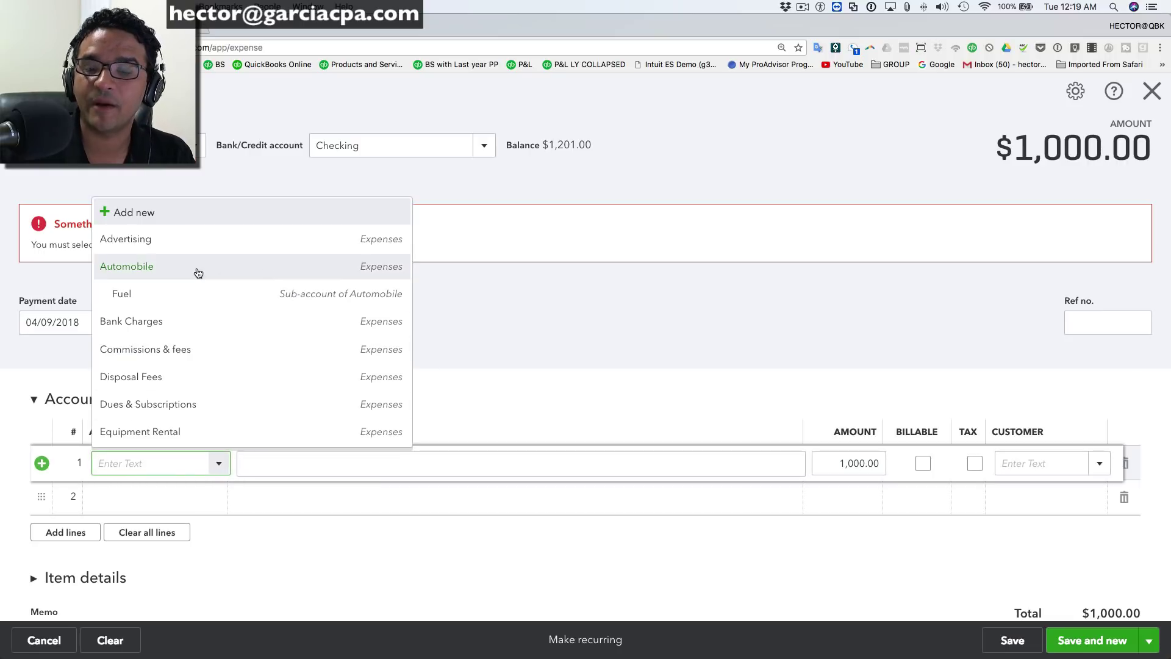
pyautogui.scroll(-5, 209, 305)
pyautogui.scroll(-12, 212, 312)
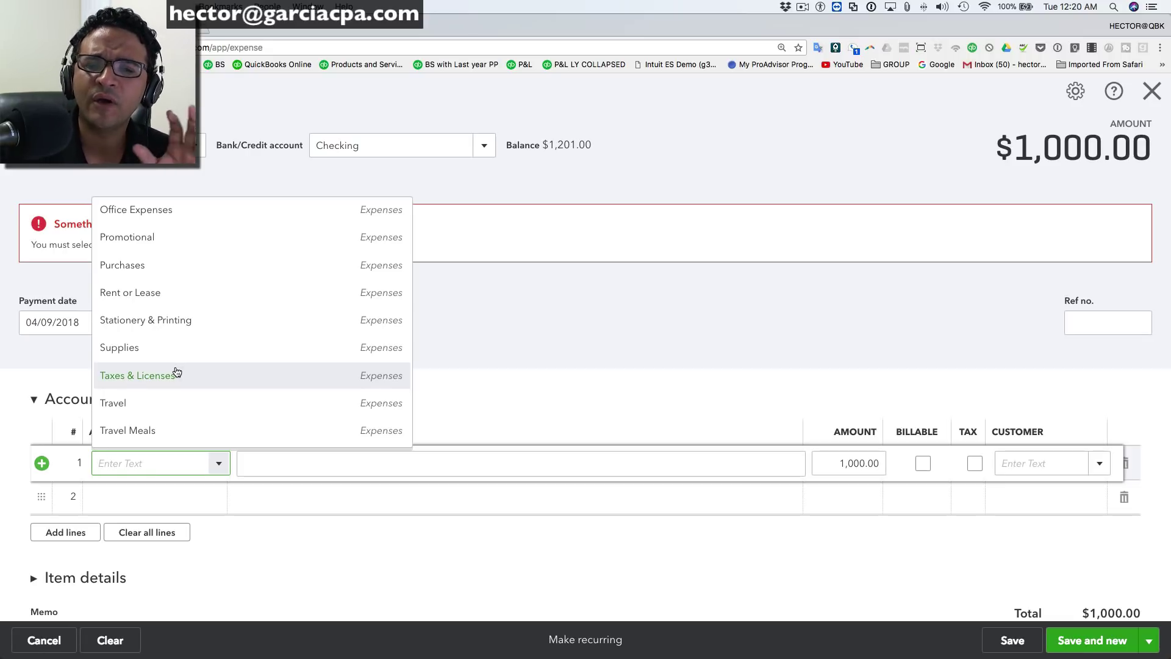
pyautogui.scroll(2, 186, 372)
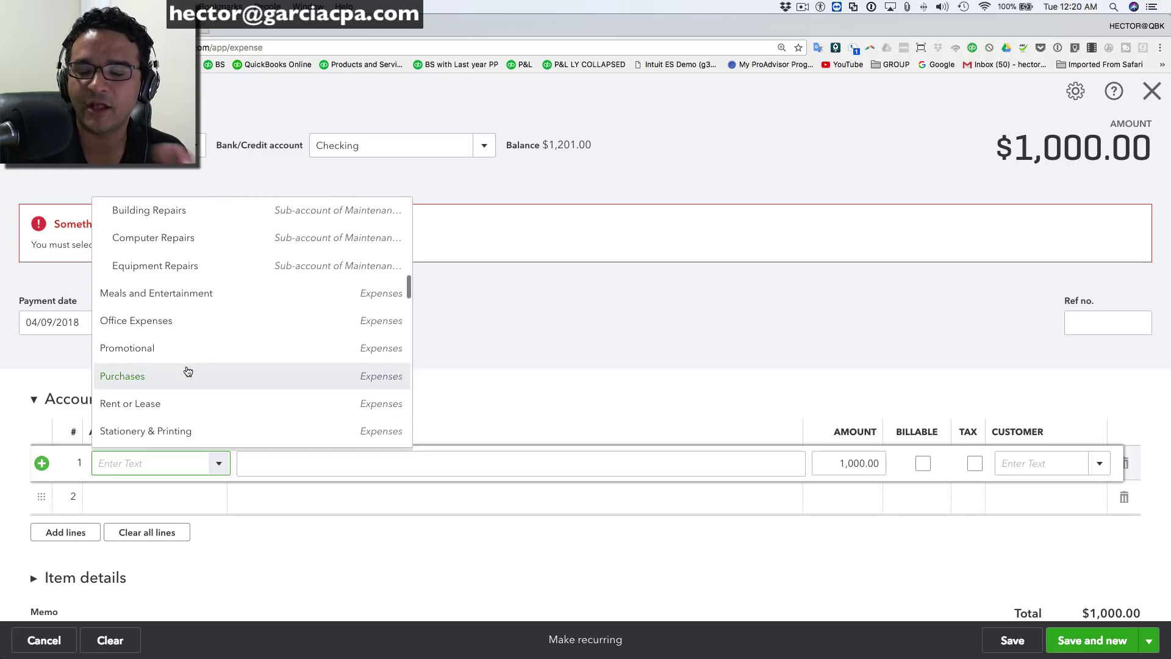